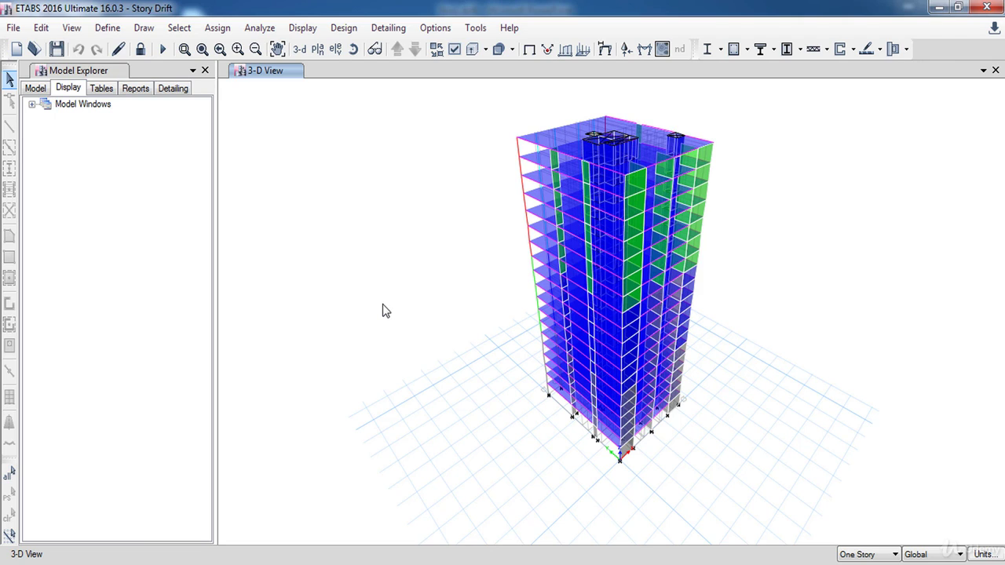
Step: Unlock the Story Drift model and accept deleting its analysis results
left_click(140, 49)
left_click(497, 348)
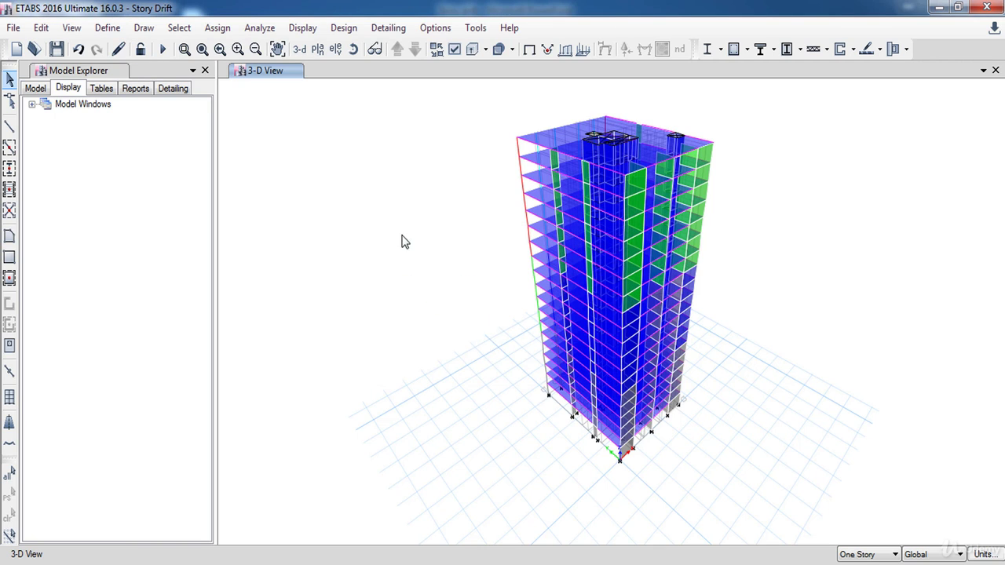
Step: Add load pattern EX 1 Drift as Seismic (Drift) with UBC 97 auto lateral load
left_click(108, 27)
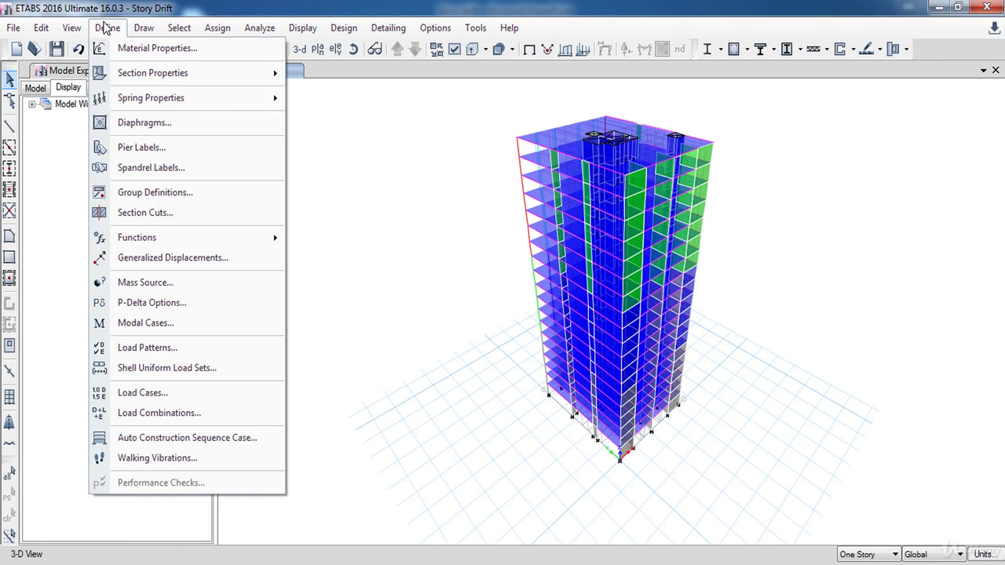
left_click(119, 348)
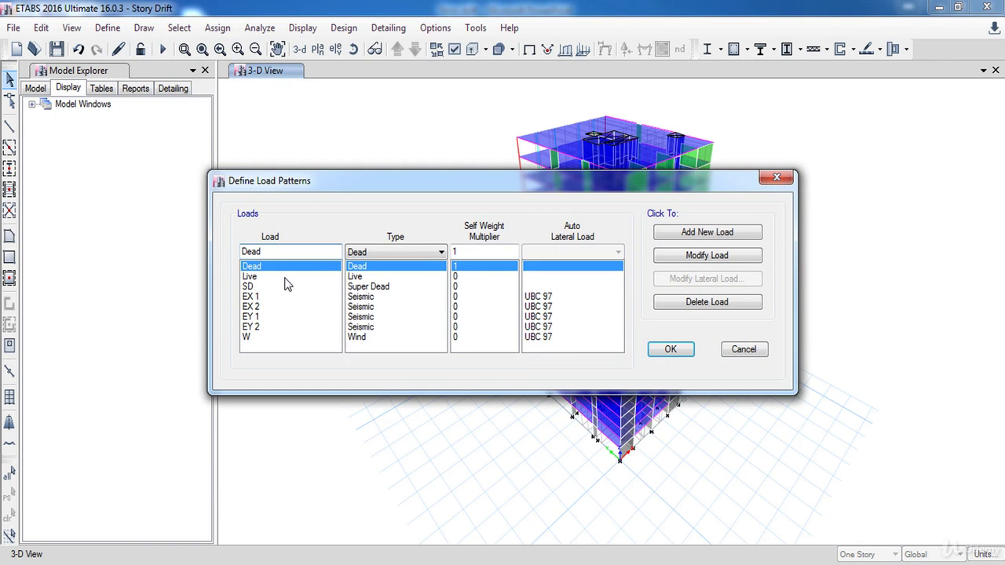
double_click(284, 253)
type("EX 1 Drift")
left_click(378, 253)
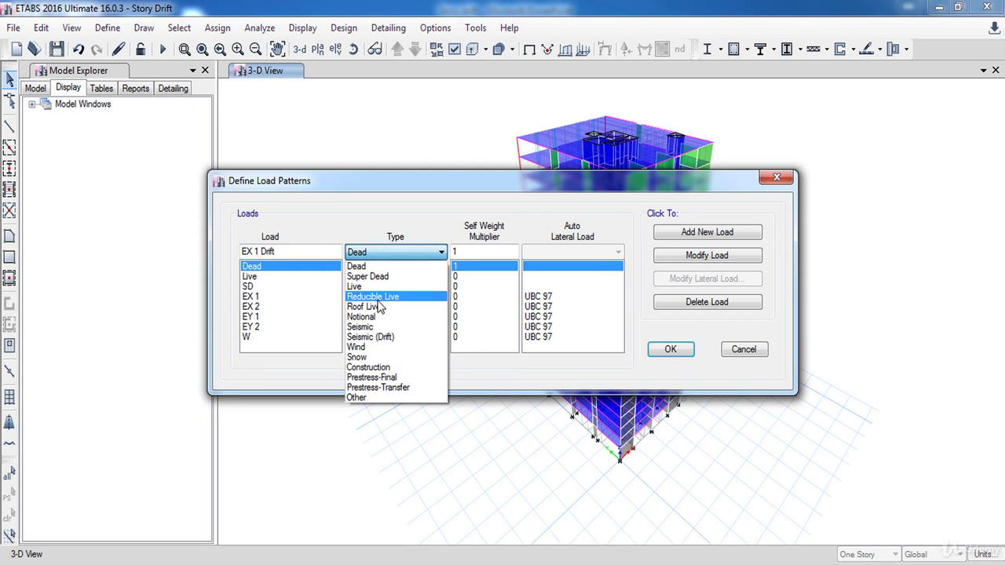
left_click(384, 336)
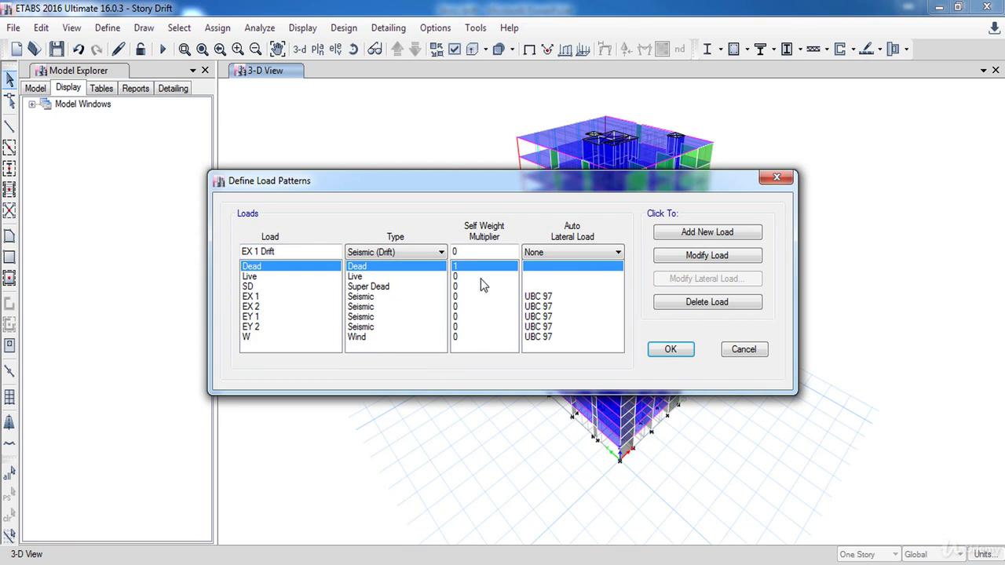
left_click(568, 248)
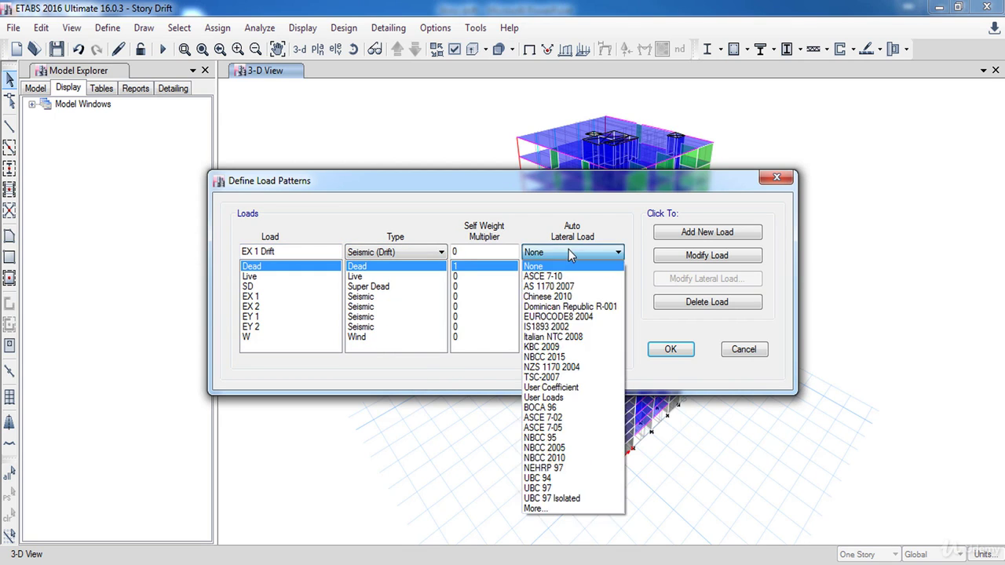
left_click(559, 488)
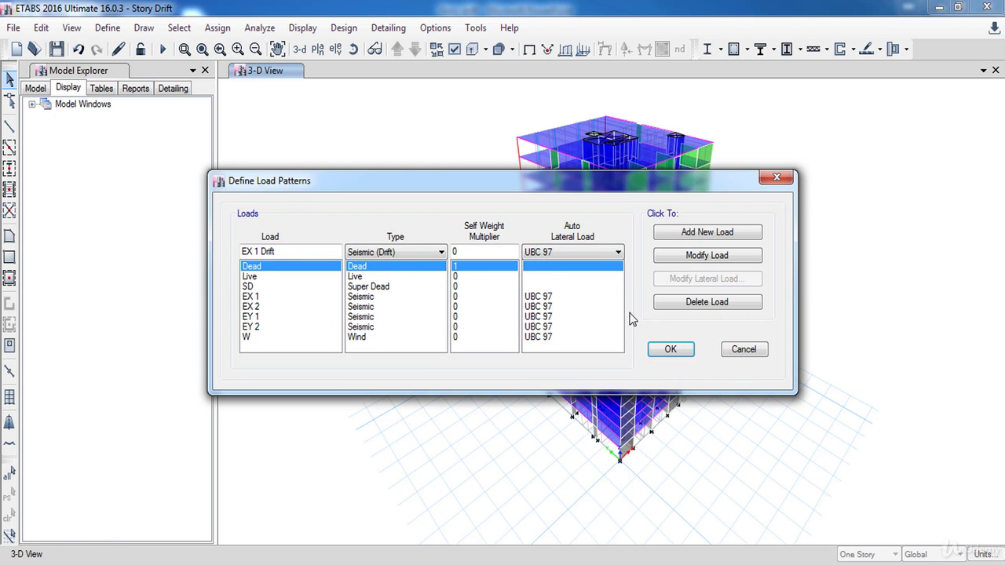
left_click(691, 239)
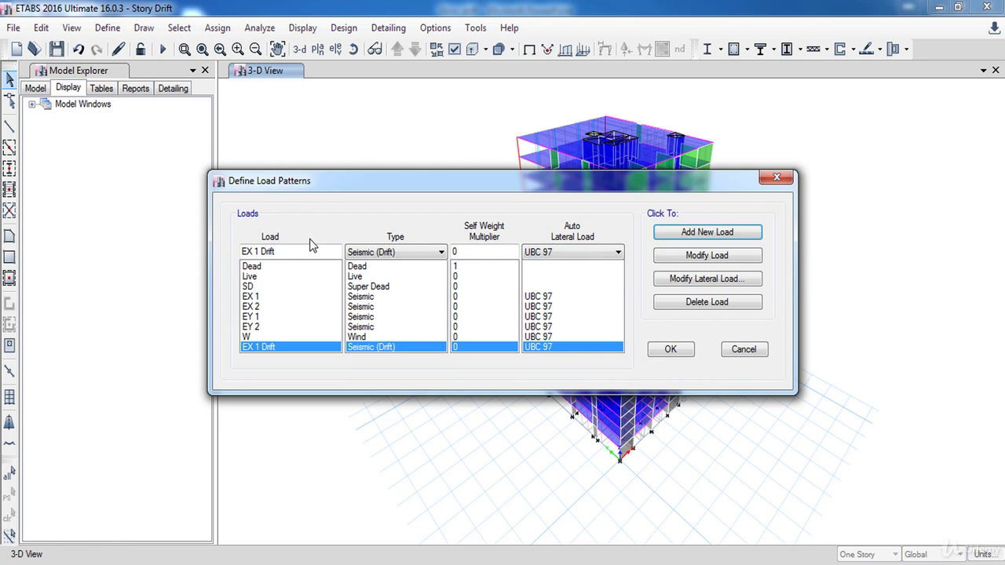
Step: Add EX 2 Drift, EY 2 Drift and EY 1 Drift patterns with the same settings
left_click(256, 251)
key("BackSpace")
type("2")
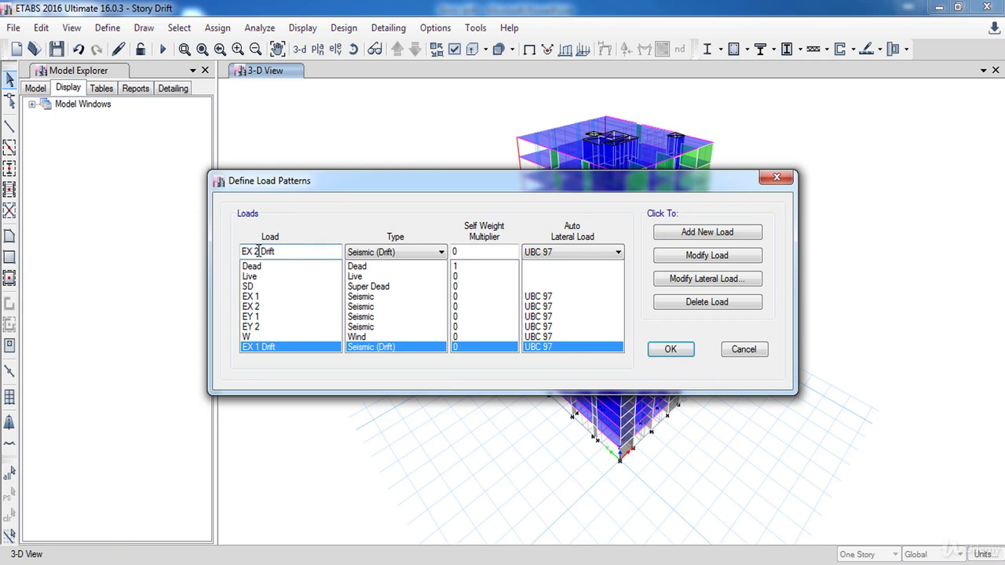
left_click(705, 234)
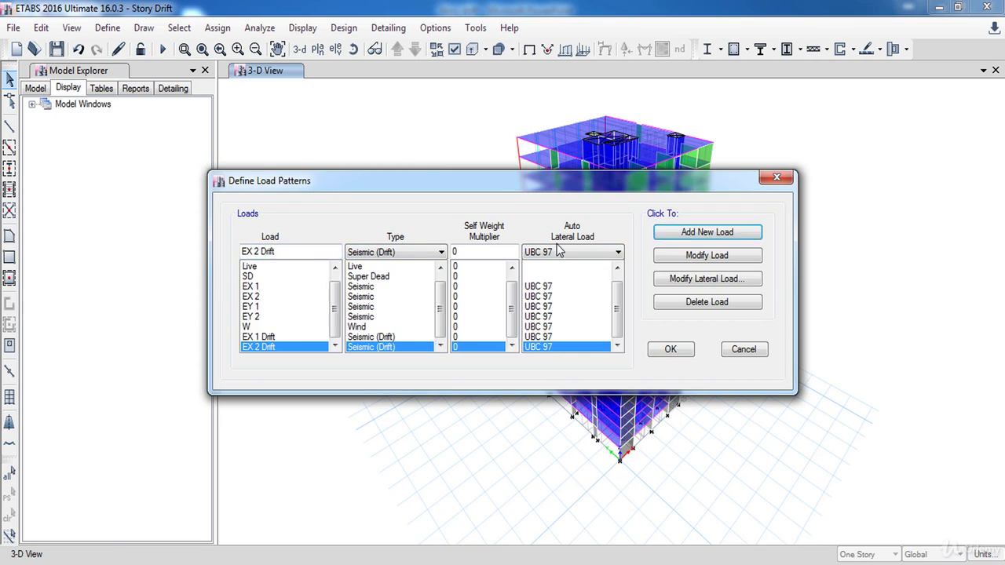
left_click(249, 251)
key("BackSpace")
type("Y")
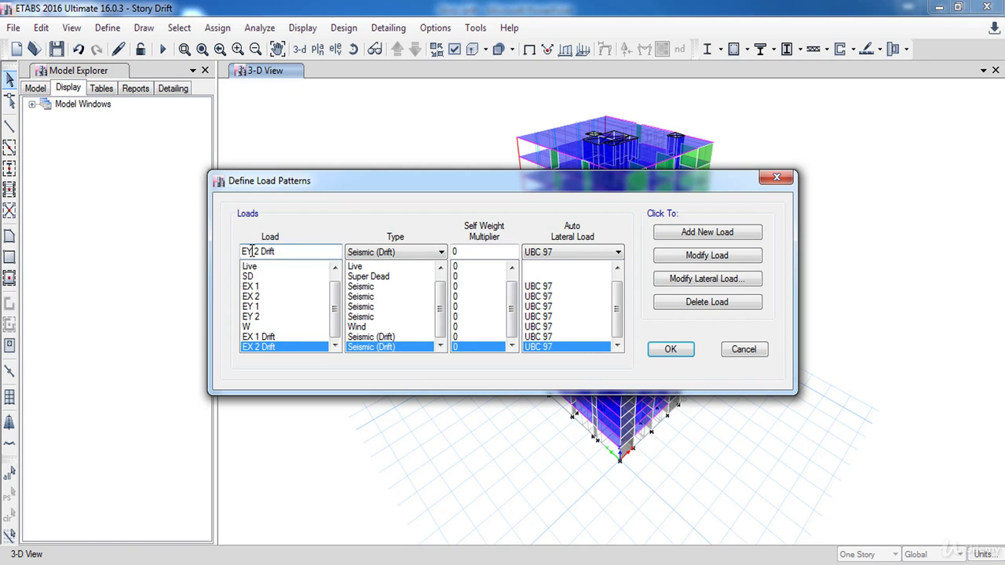
left_click(676, 233)
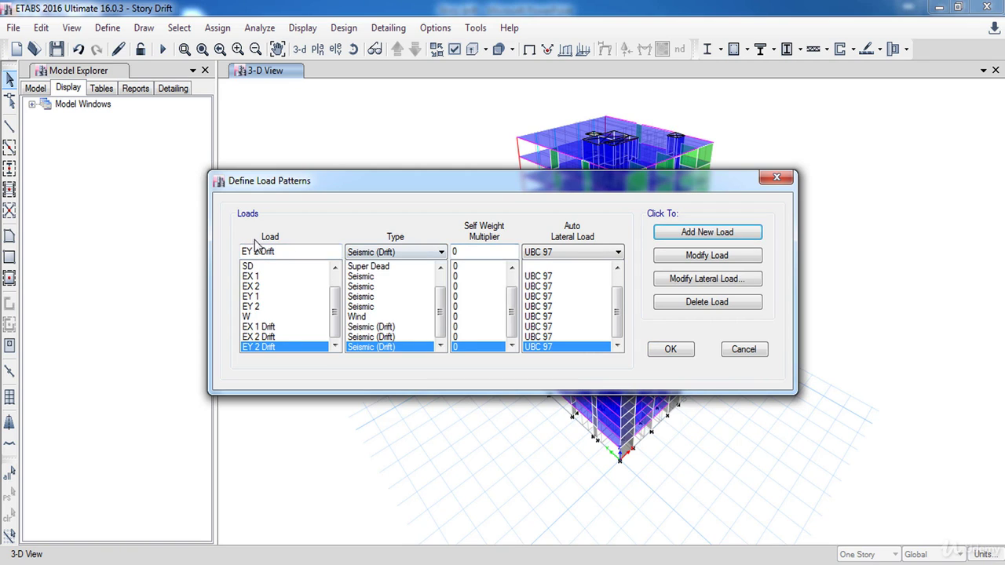
left_click(257, 251)
key("BackSpace")
type("1")
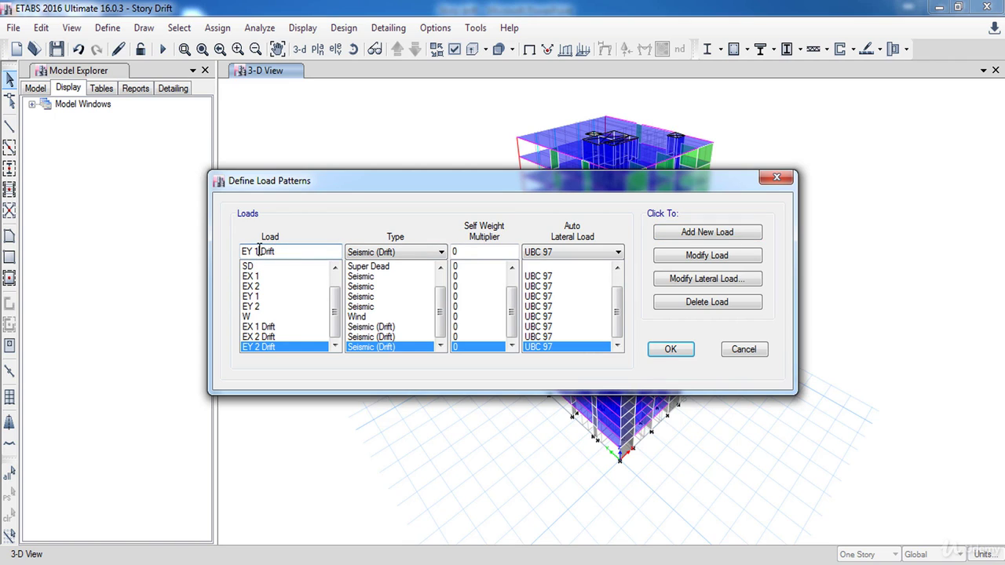
left_click(689, 238)
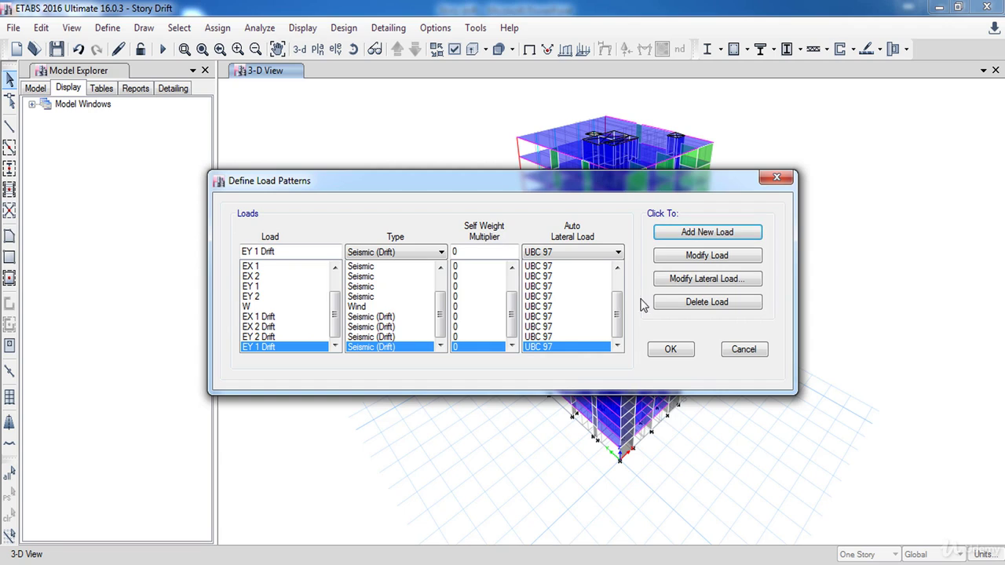
left_click(273, 317)
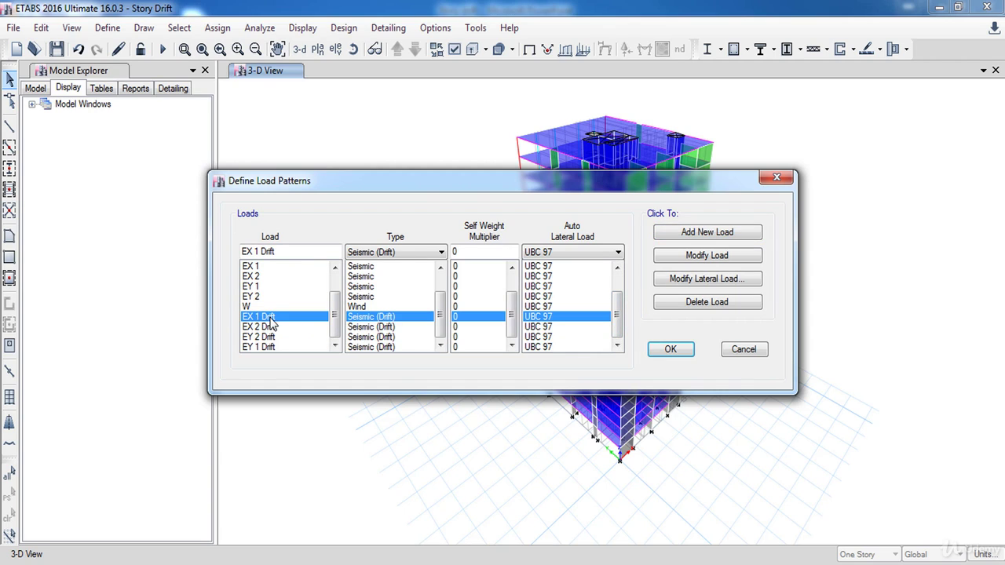
Step: Set EX 1 Drift's UBC 97 load to X plus eccentricity only, Ct 0.02, R 4.5, zone factor 0.2
left_click(708, 282)
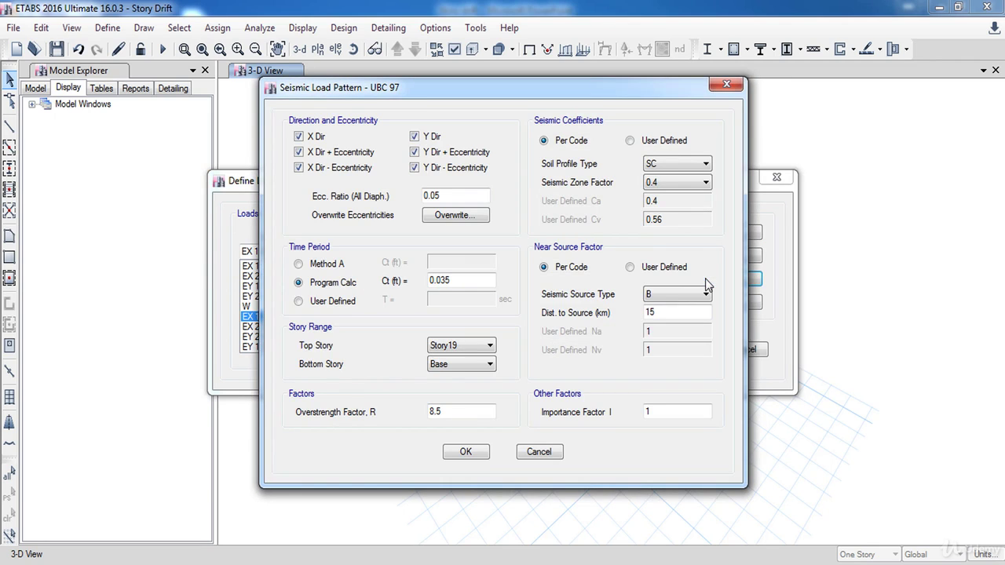
left_click(307, 137)
left_click(316, 167)
left_click(414, 168)
left_click(414, 152)
left_click(414, 136)
double_click(461, 276)
type("0.025")
double_click(463, 410)
type("4.5")
left_click(667, 183)
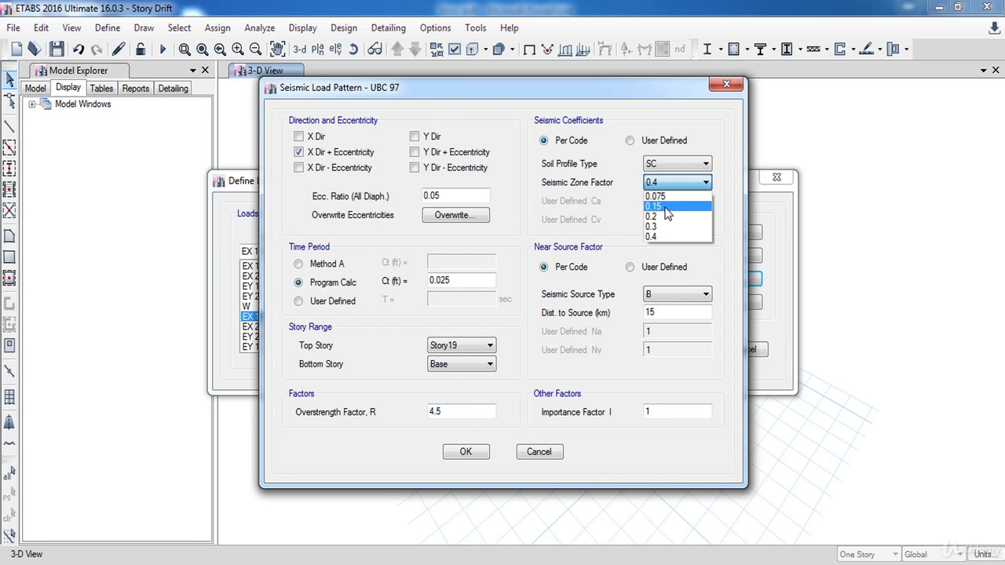
left_click(667, 216)
left_click_drag(444, 281, 454, 280)
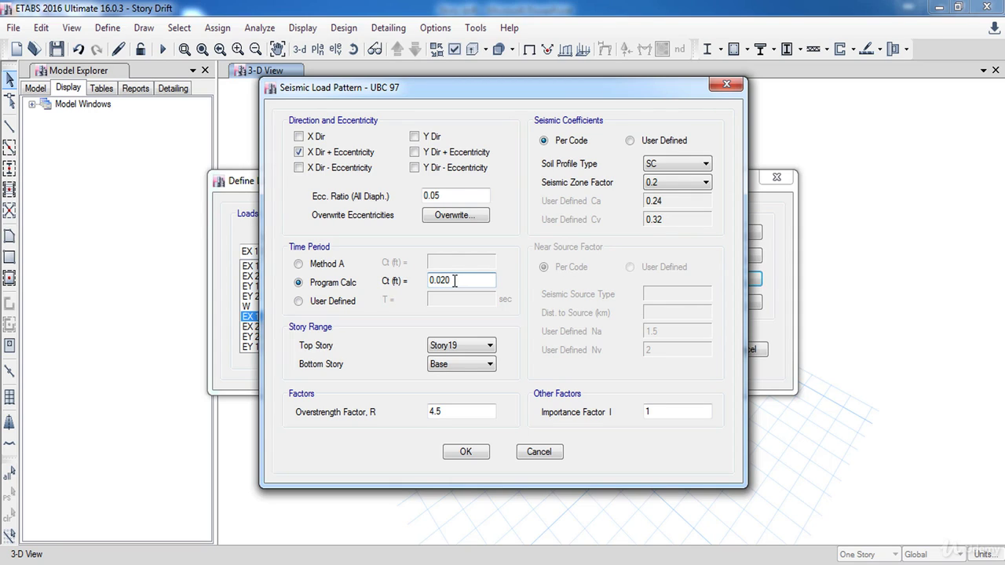
left_click(465, 453)
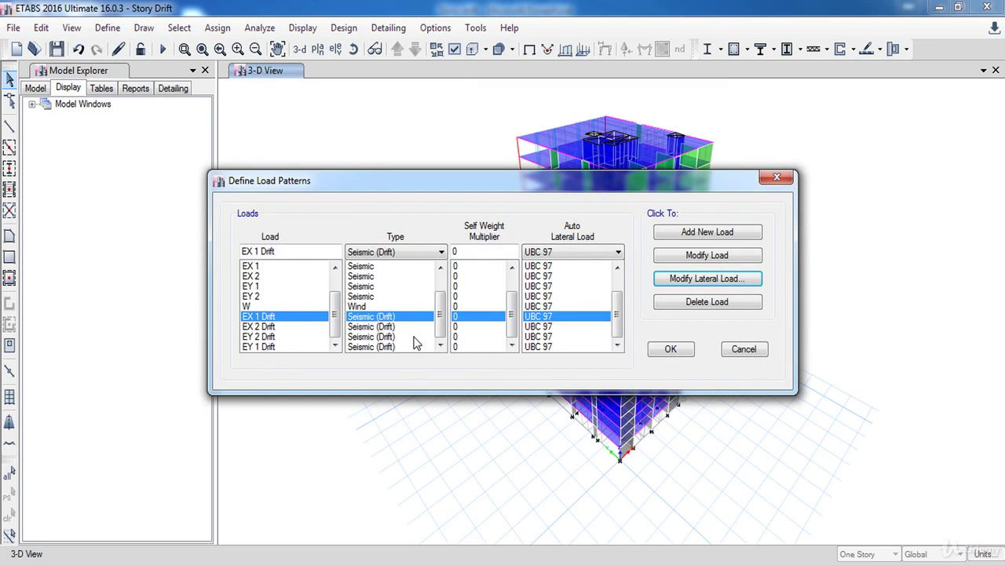
Step: Set EX 2 Drift to X minus eccentricity only with Ct 0.02, R 4.5, zone factor 0.2
left_click(270, 326)
left_click(689, 283)
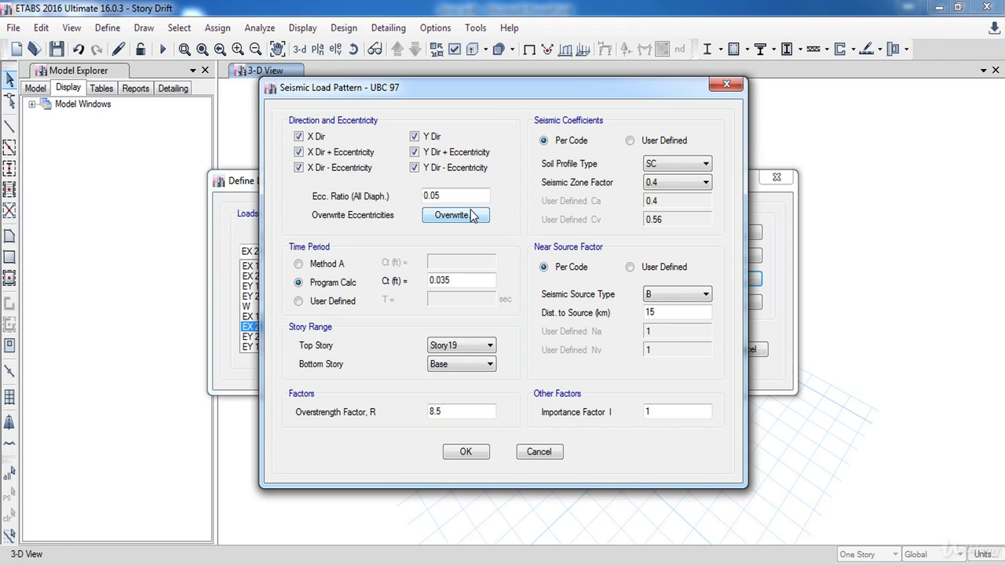
left_click(351, 156)
left_click(415, 135)
left_click(414, 151)
left_click(414, 167)
double_click(464, 280)
type("0.02")
double_click(465, 410)
type("4.5")
left_click(677, 182)
left_click(667, 216)
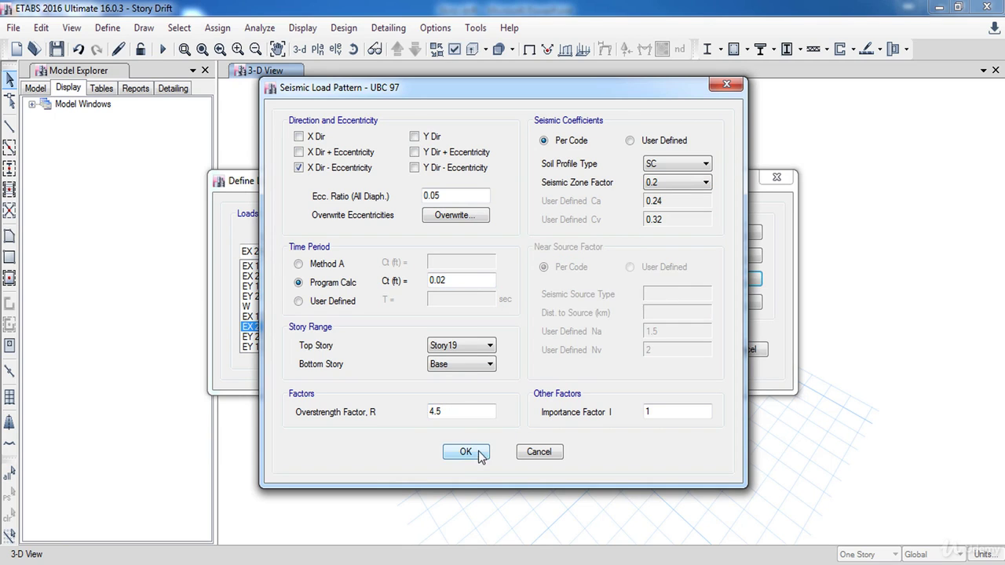
left_click(465, 451)
Step: Set EY 1 Drift to Y plus eccentricity only with Ct 0.02, R 4.5, zone factor 0.2
left_click(701, 284)
left_click(346, 152)
left_click(414, 152)
double_click(463, 281)
type("0.02")
double_click(465, 410)
type("4.5")
left_click(676, 182)
left_click(667, 216)
left_click(465, 451)
Step: Set EY 2 Drift to Y minus eccentricity, ratio 0.052, Ct 0.02, R 4.5, zone factor 0.2
left_click(285, 335)
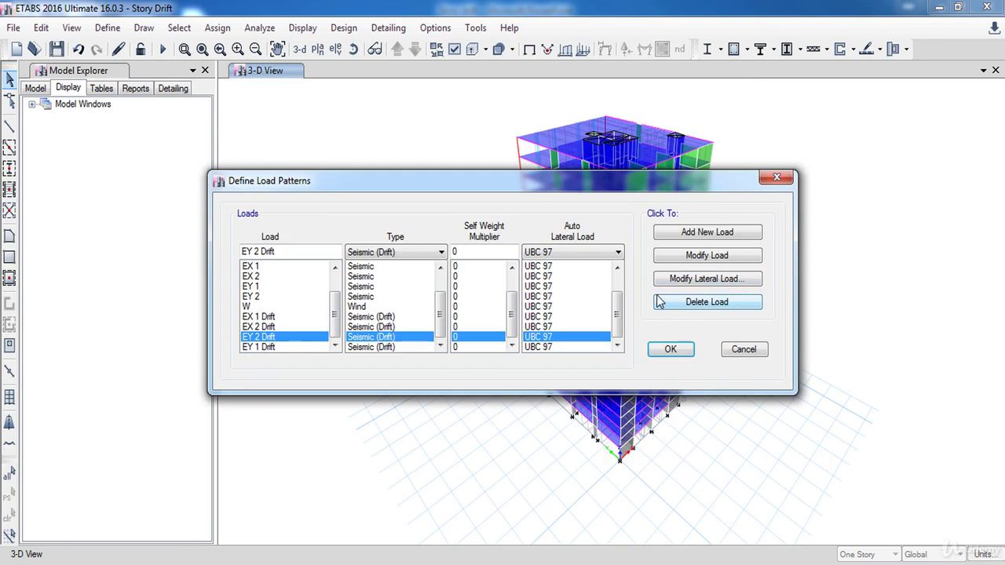
left_click(706, 278)
left_click(415, 152)
left_click(414, 135)
double_click(463, 280)
type("0.02")
double_click(465, 411)
type("4.5")
left_click(677, 182)
left_click(673, 218)
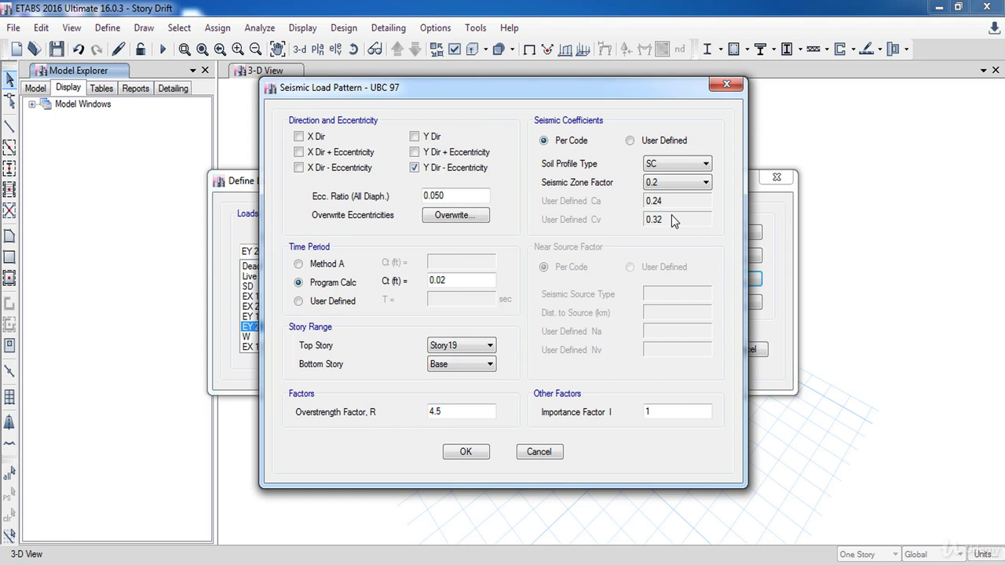
left_click(444, 196)
type("2")
left_click(458, 455)
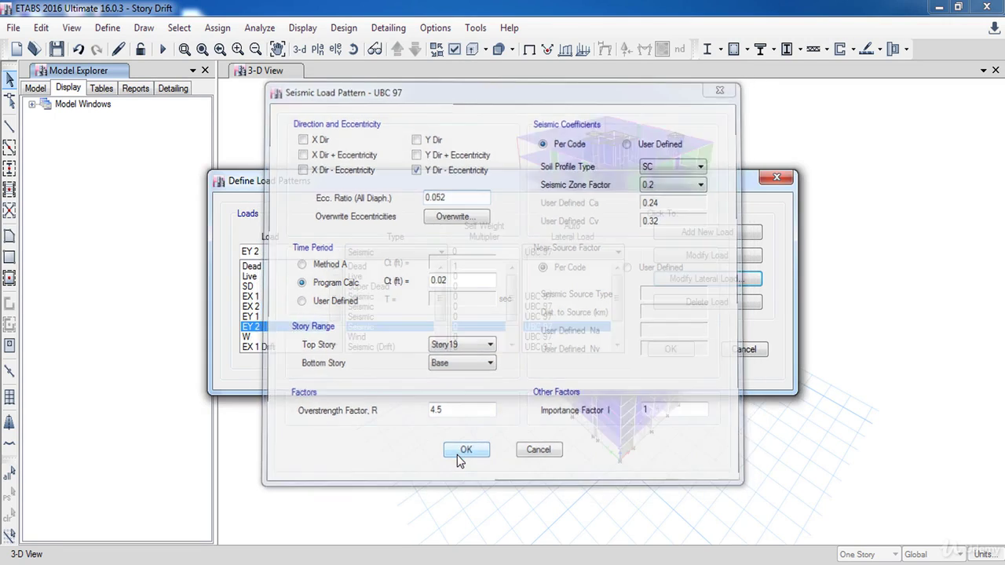
Step: Close Define Load Patterns keeping the four drift patterns, then run the analysis
key("Down")
key("Down")
key("Down")
key("Down")
key("Down")
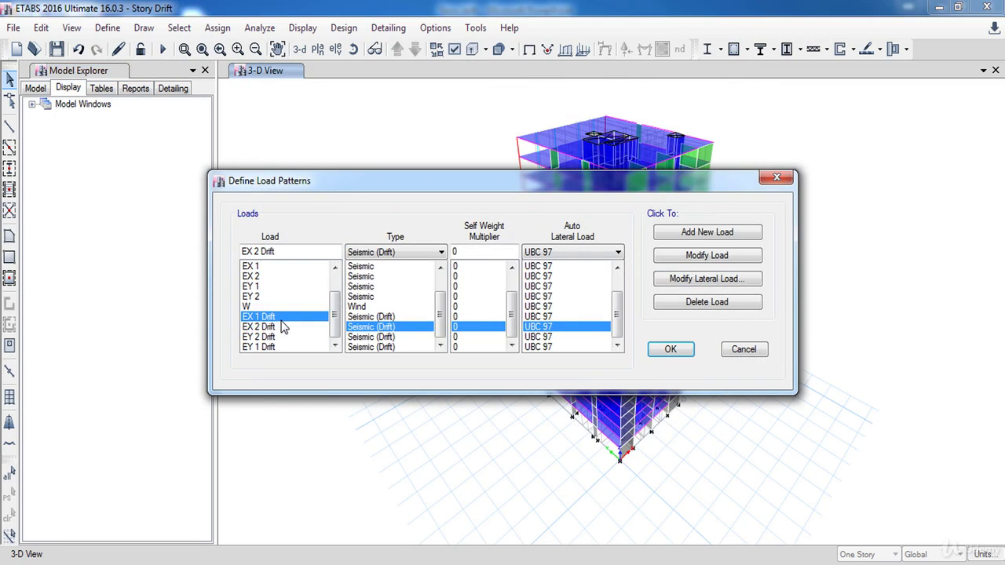
left_click(686, 354)
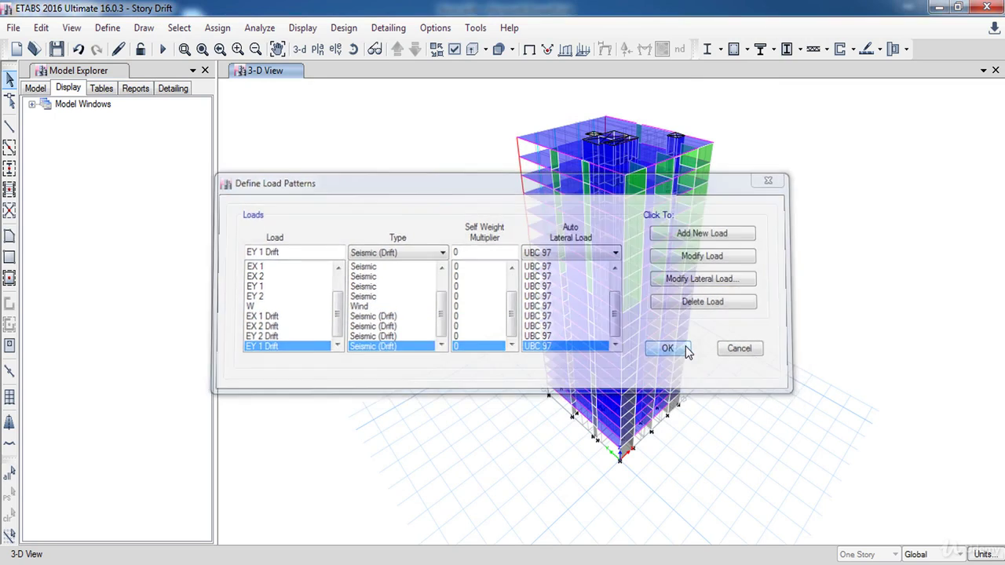
left_click(164, 50)
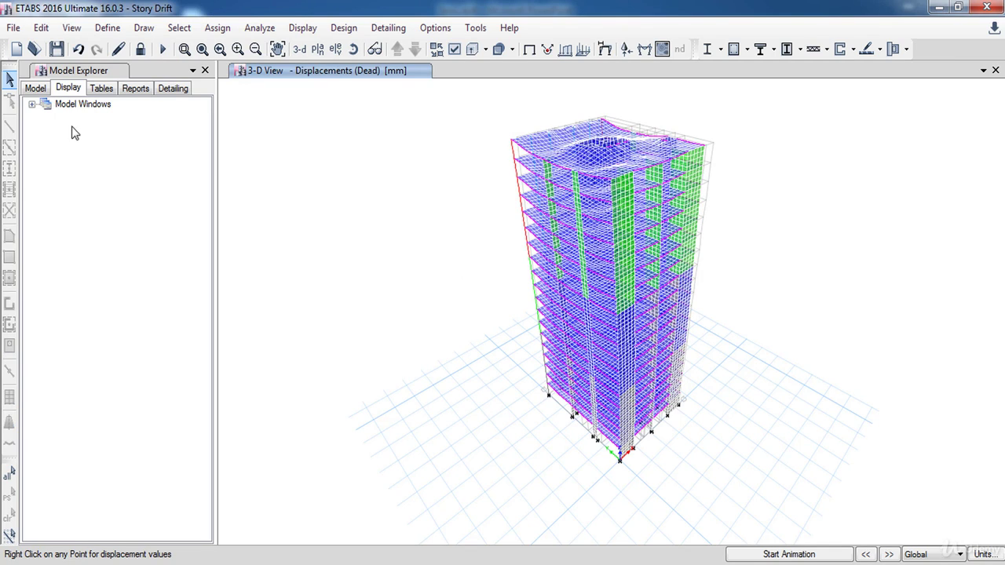
Step: Open the Diaphragm Center of Mass Displacements table under Analysis Results > Displacements
left_click(101, 89)
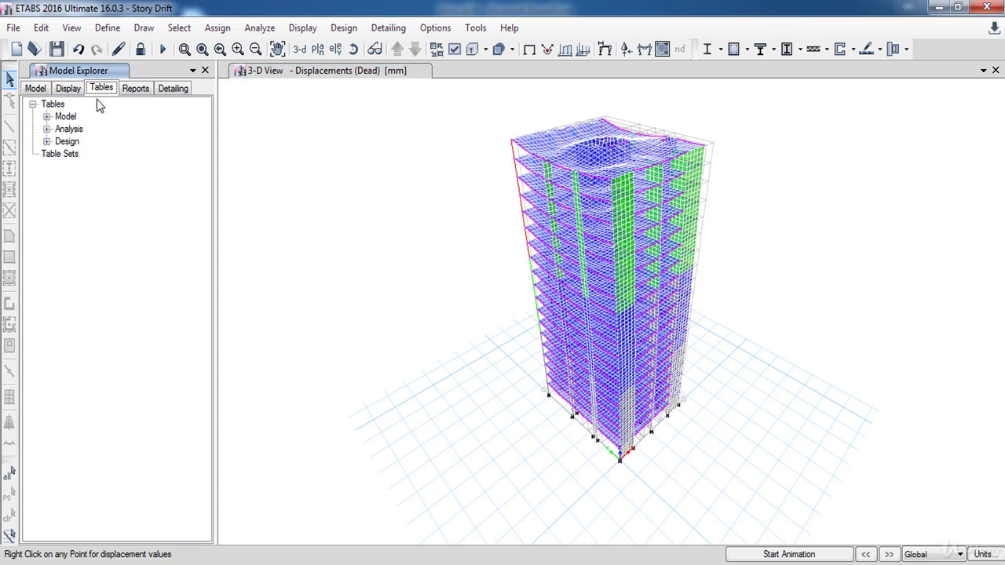
left_click(47, 129)
left_click(60, 203)
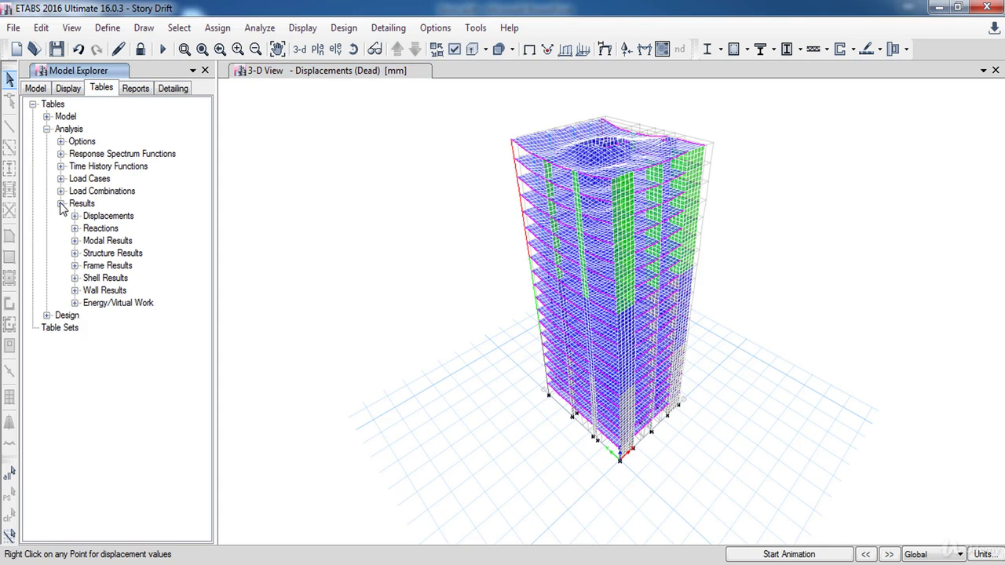
left_click(75, 216)
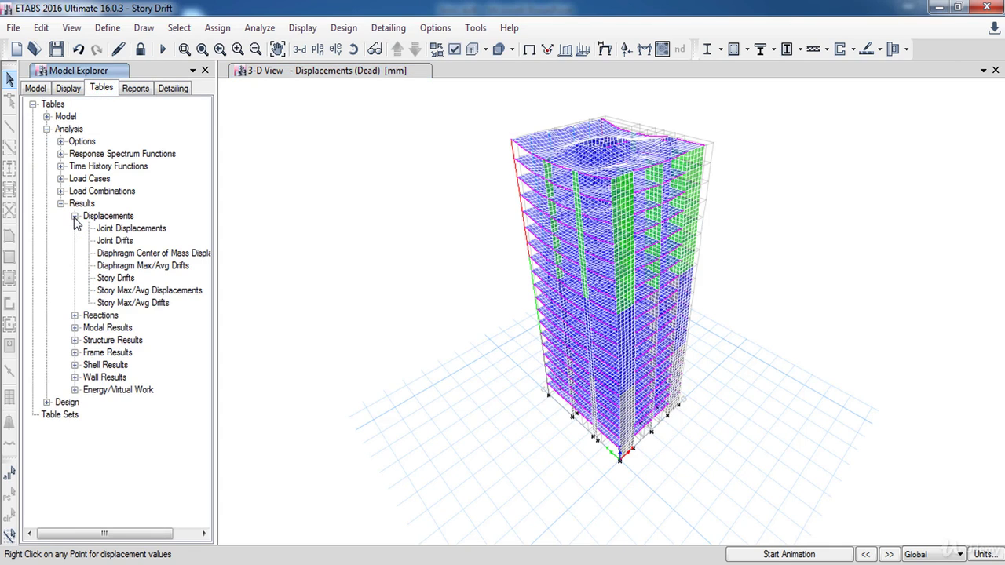
double_click(143, 258)
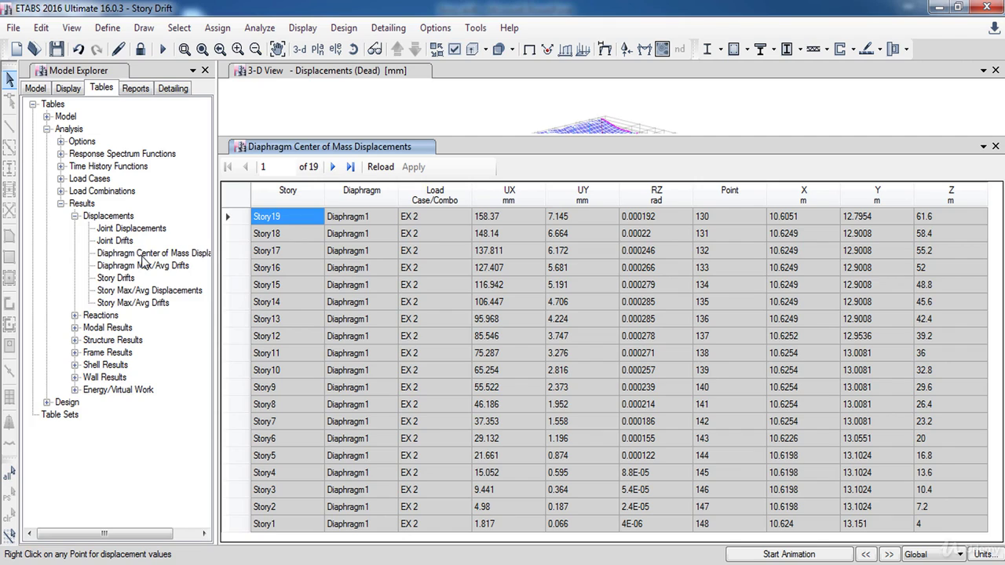
Step: Filter the table to EX 1 Drift and copy the UX values for all stories
left_click(422, 201)
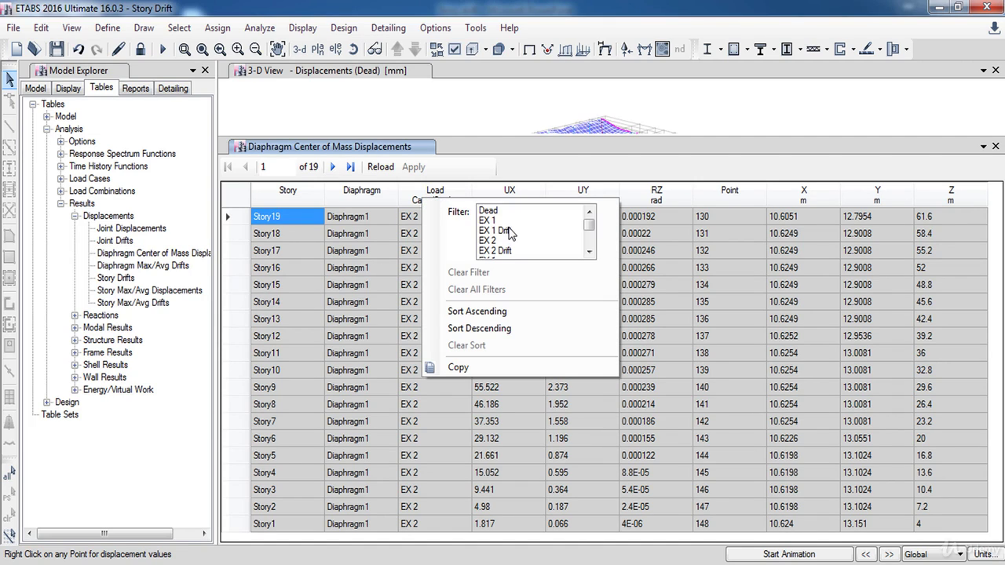
left_click(503, 230)
left_click(525, 171)
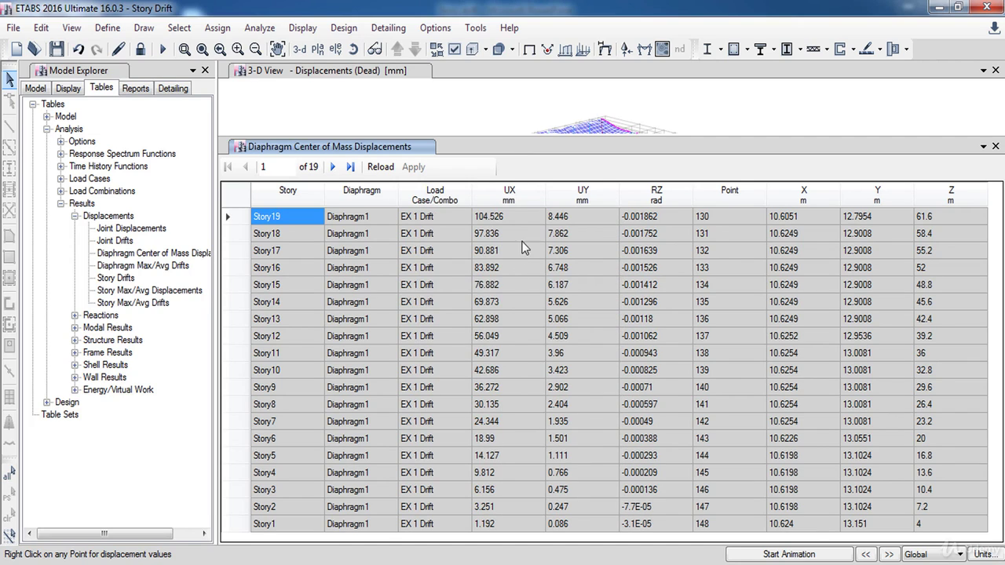
left_click_drag(521, 222, 523, 521)
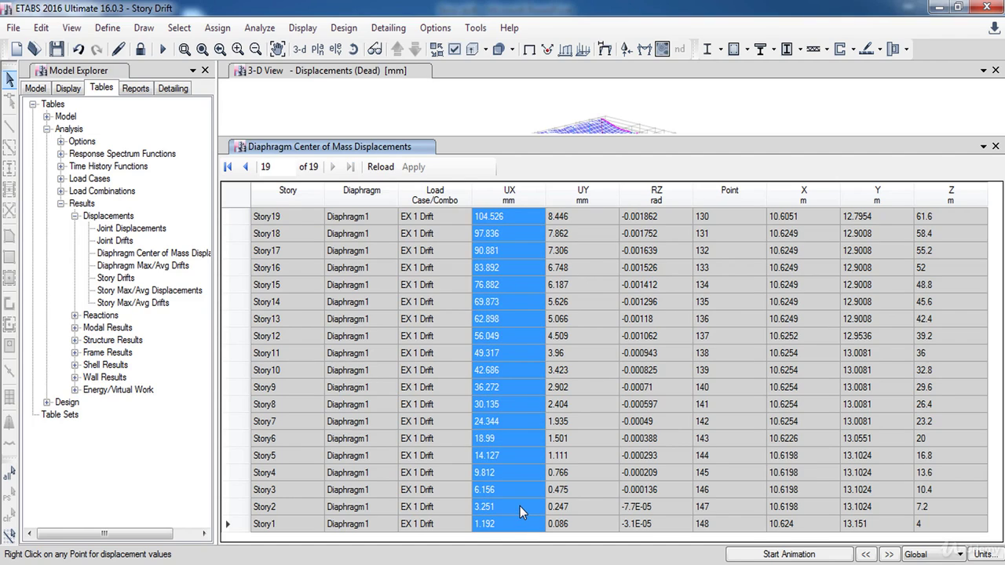
right_click(520, 507)
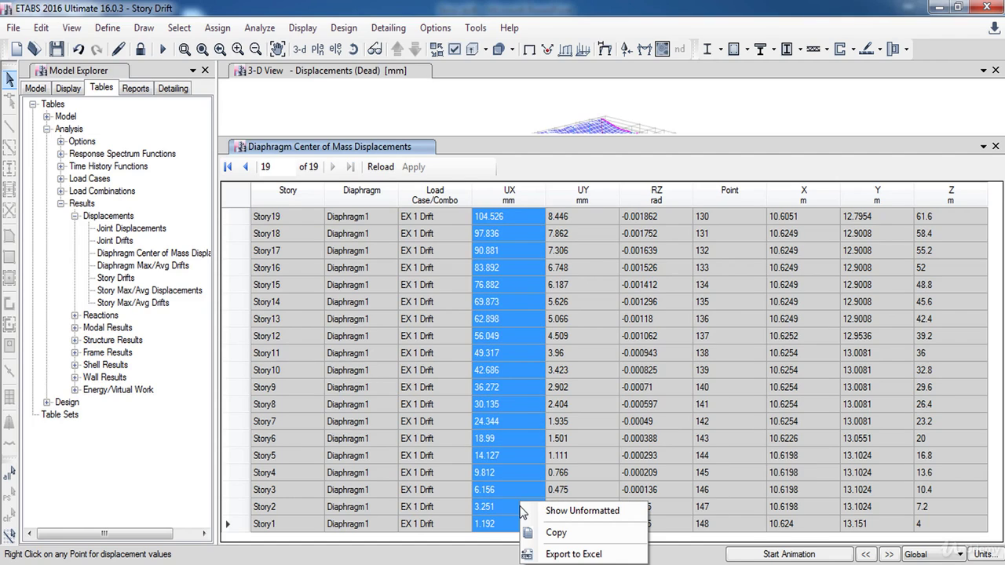
left_click(556, 534)
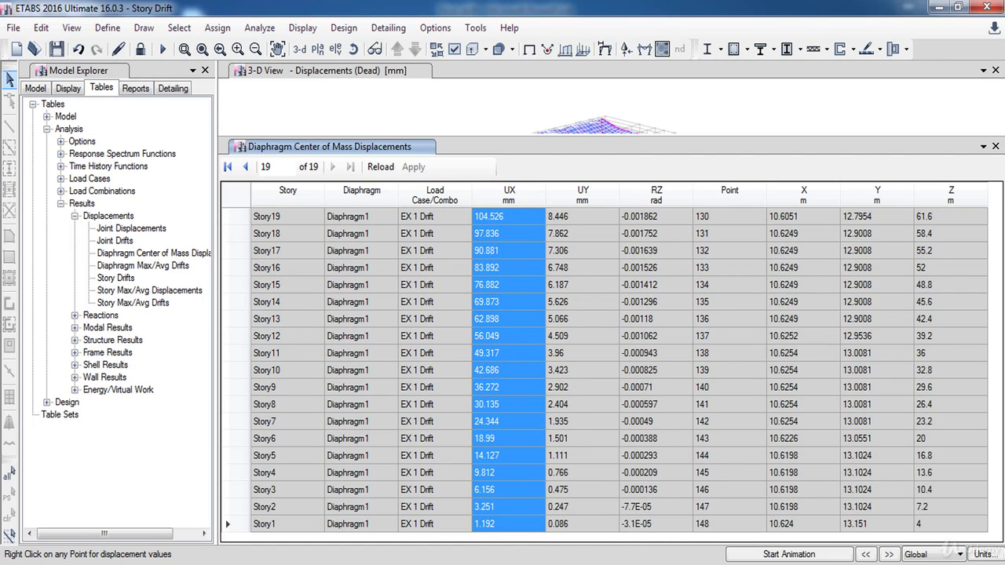
Step: Paste the EX 1 Drift UX values as text into E5:E23 of Story Drift X
key("alt+Tab")
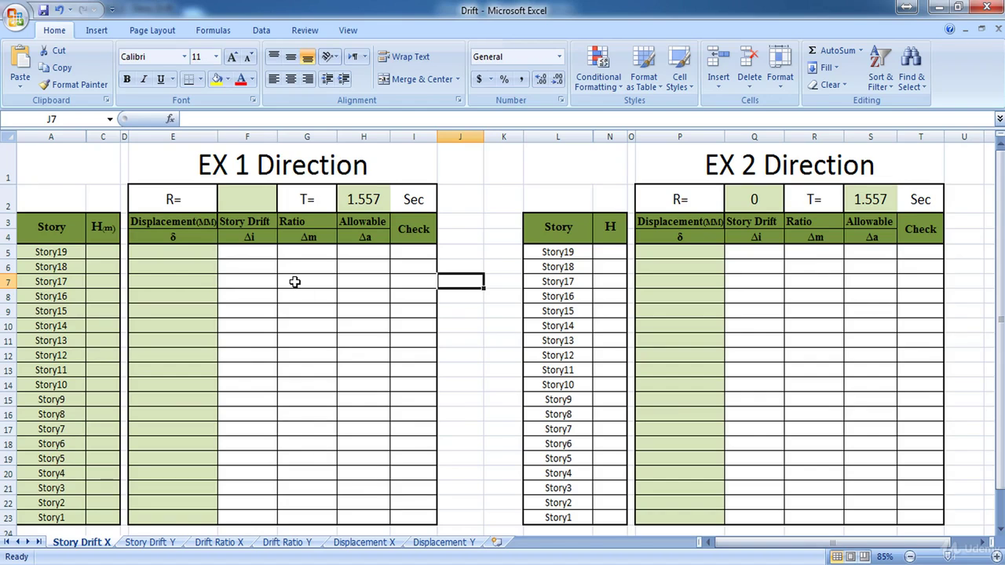
left_click(181, 252)
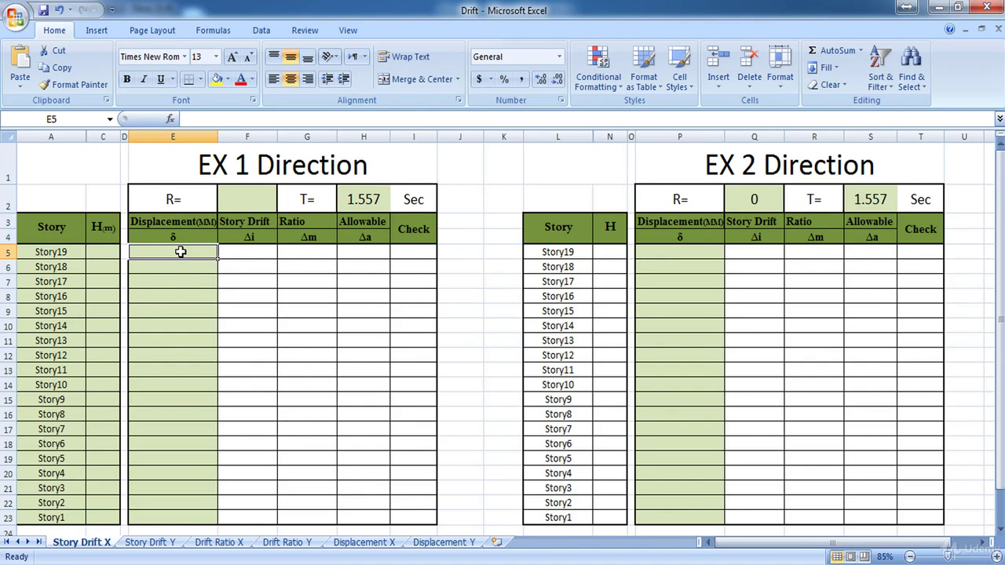
right_click(181, 252)
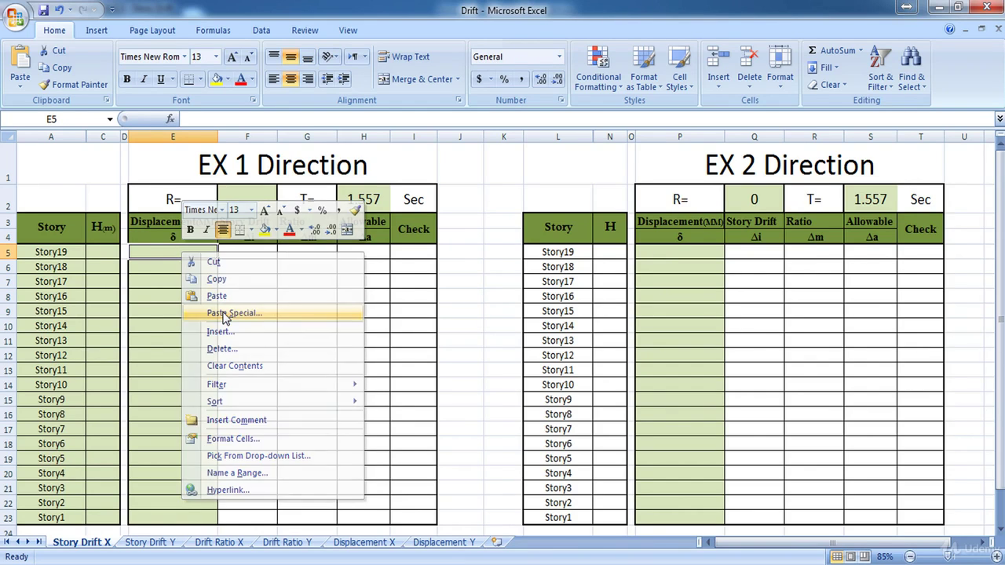
left_click(225, 313)
left_click(105, 262)
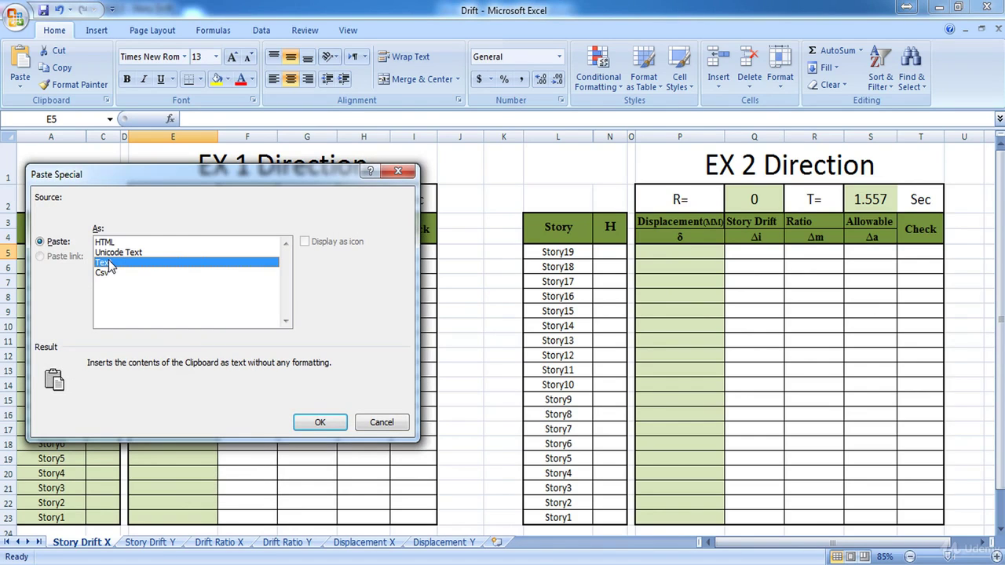
left_click(320, 423)
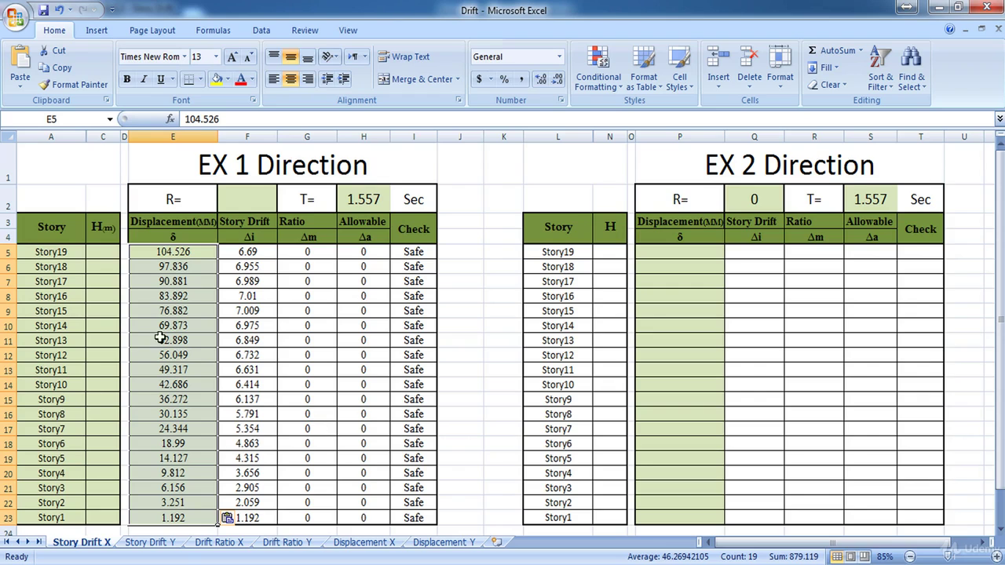
left_click(103, 252)
Step: Enter story height 3.2 in C5:C22 for Story19–Story2 and 4 for Story1
type("3.2")
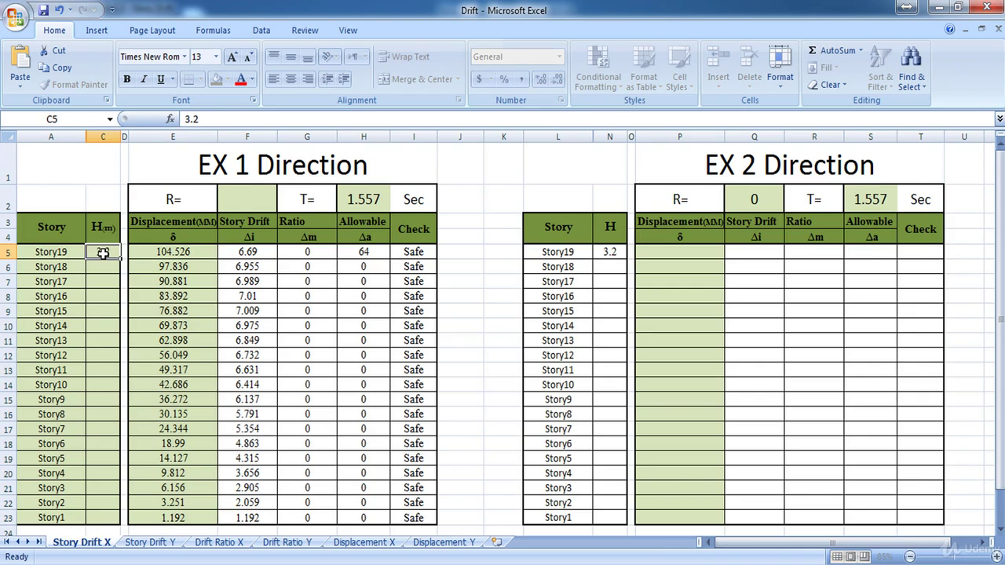
key("Return")
left_click(114, 255)
left_click_drag(116, 254, 116, 503)
left_click(100, 516)
type("4")
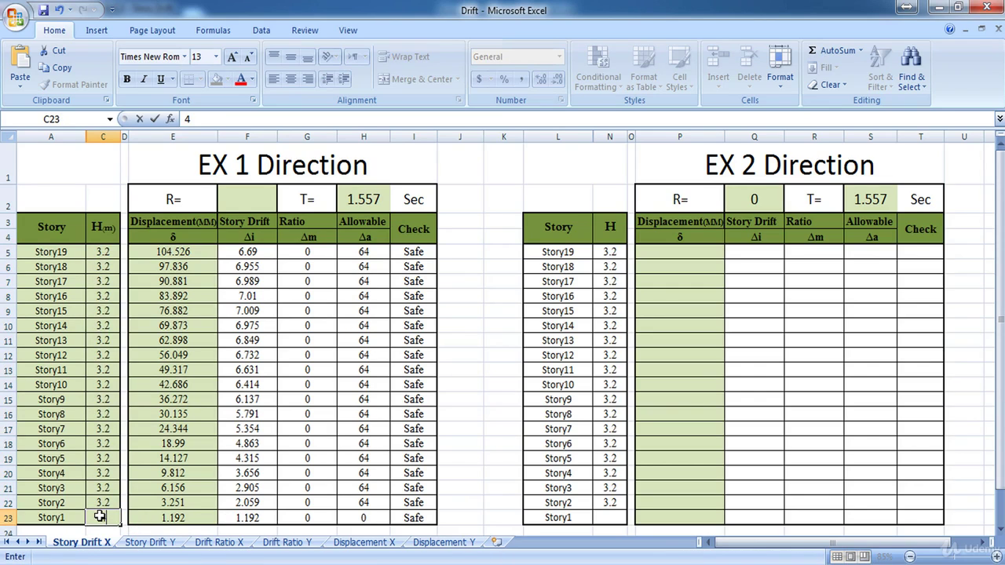
Step: Set R to 4.5 in F2 and review the Check formulas in I5 and I7
left_click(254, 200)
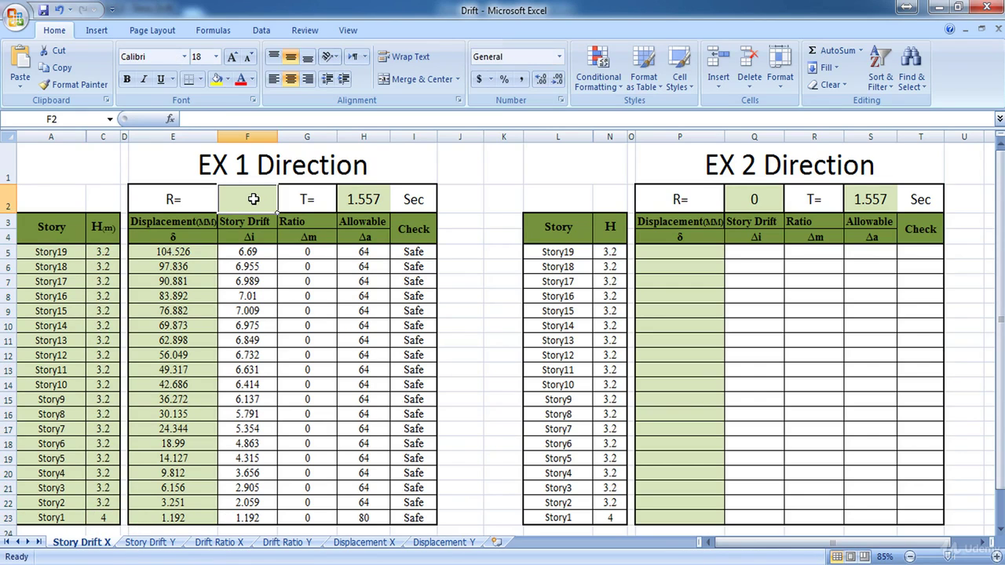
type("4.5")
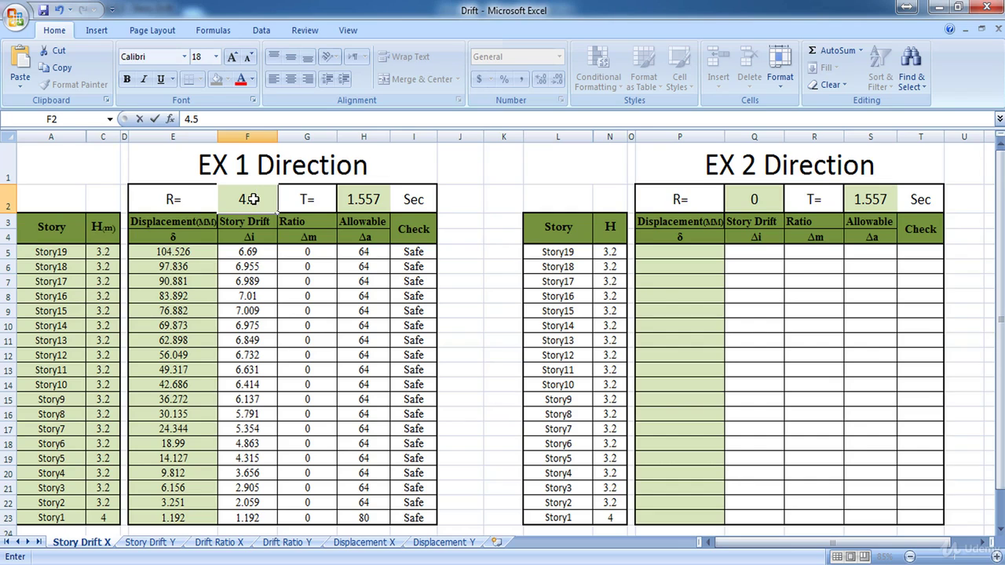
left_click(267, 277)
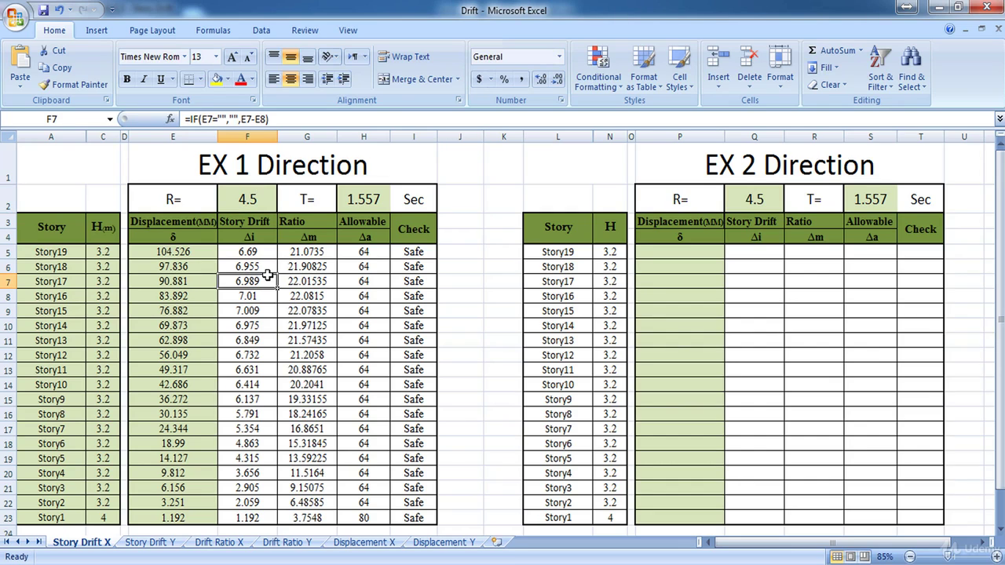
left_click(404, 253)
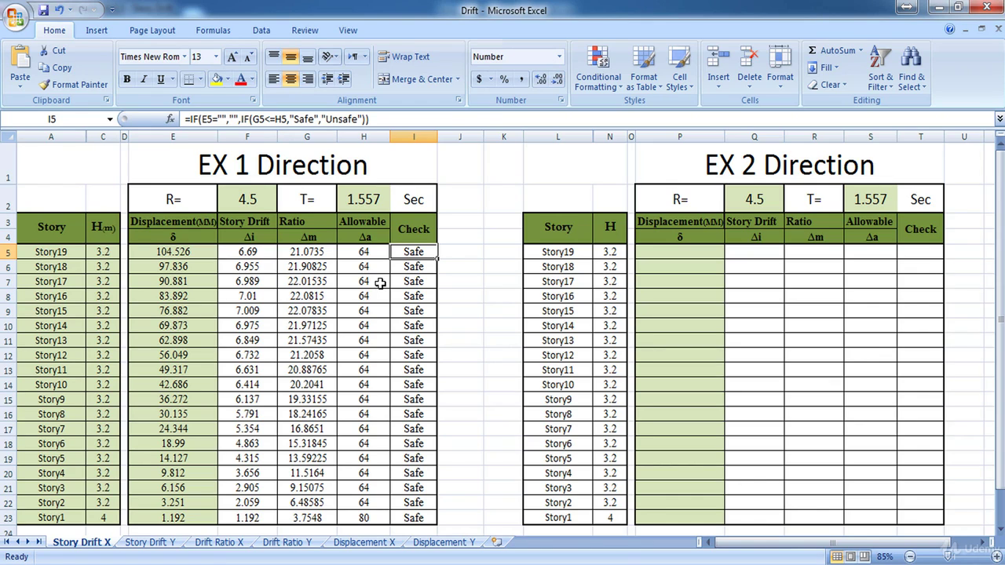
left_click(410, 278)
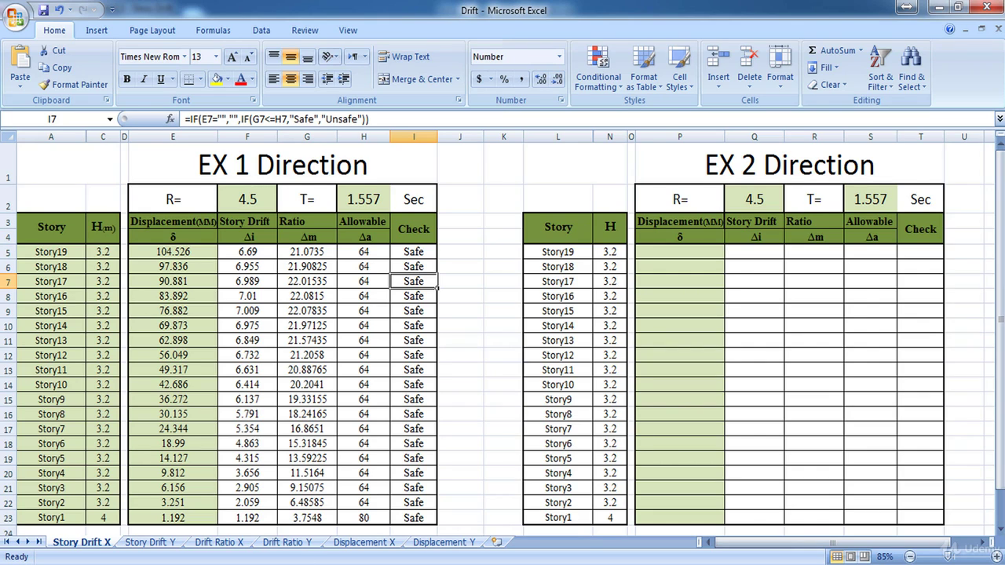
key("alt+Tab")
Step: Filter the displacement table to EX 2 Drift and copy its UX values for all stories
right_click(432, 194)
left_click(502, 243)
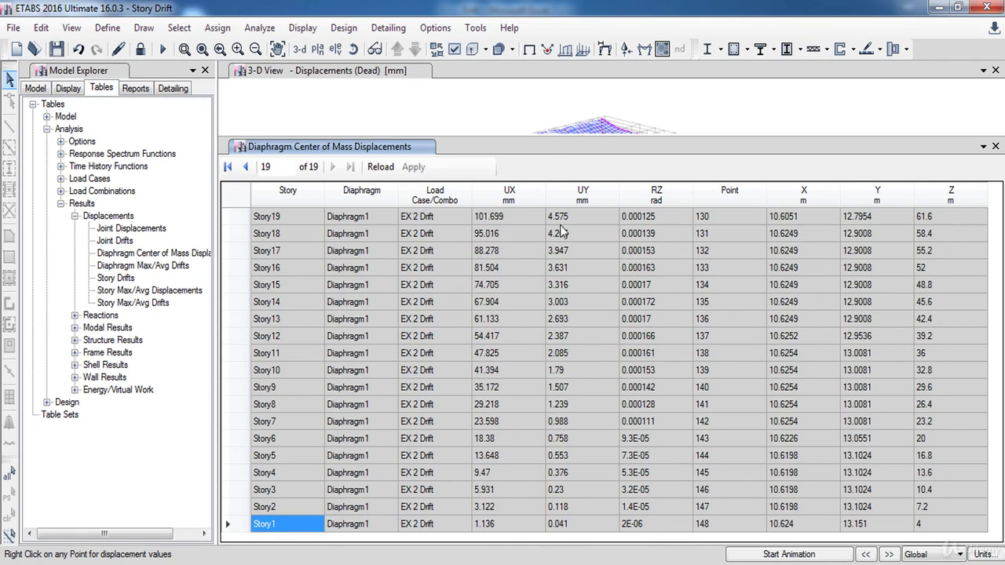
left_click_drag(512, 214, 499, 517)
right_click(499, 478)
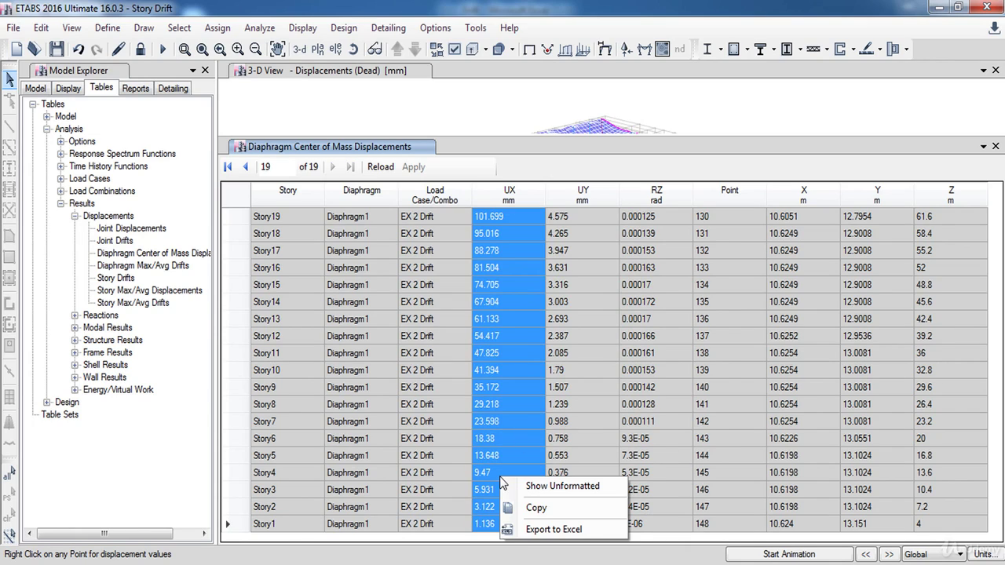
left_click(528, 507)
key("alt+Tab")
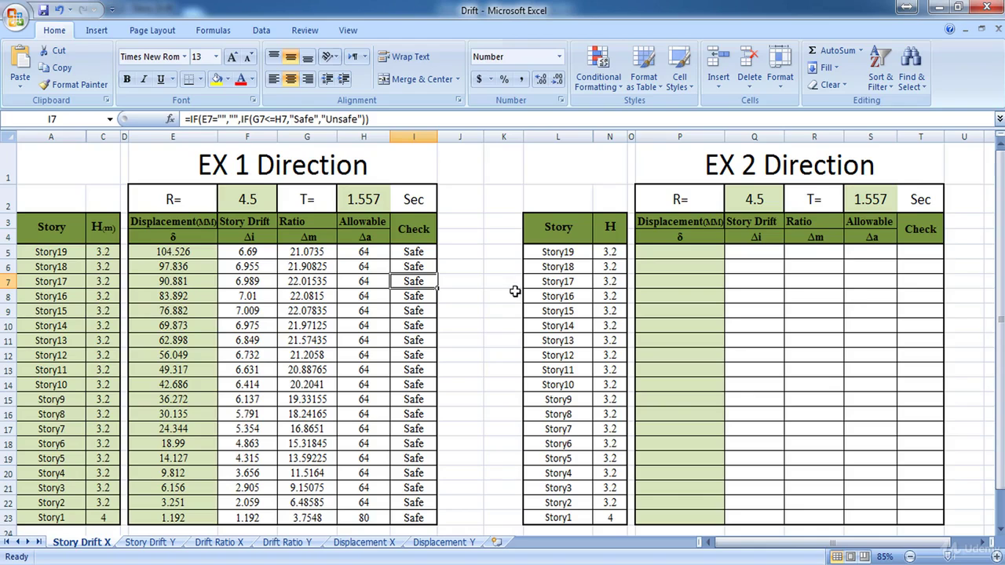
Step: Paste the EX 2 UX displacements as text into P5:P23, then open the Story Drift Y sheet
left_click(666, 251)
right_click(666, 251)
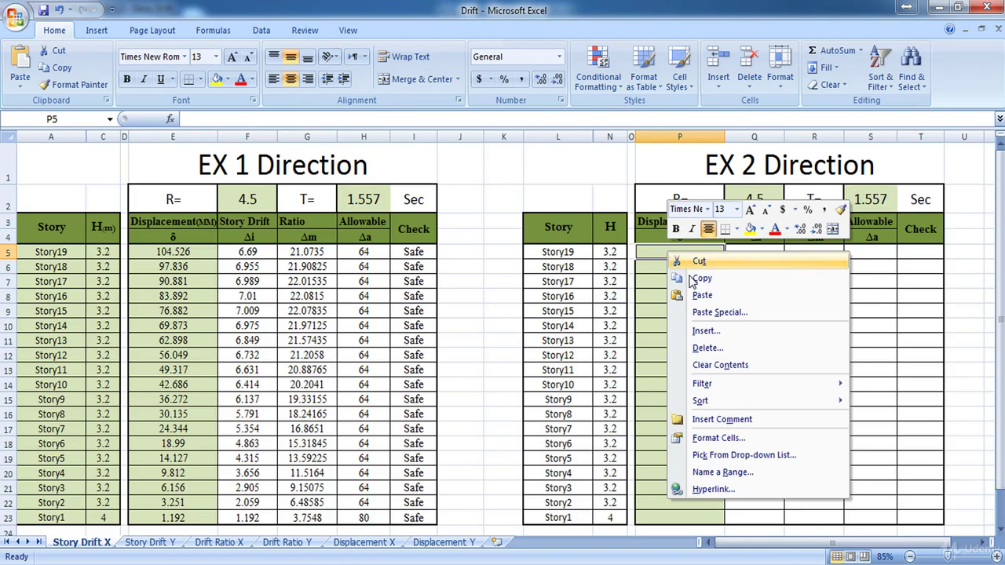
left_click(719, 311)
left_click(596, 259)
left_click(796, 420)
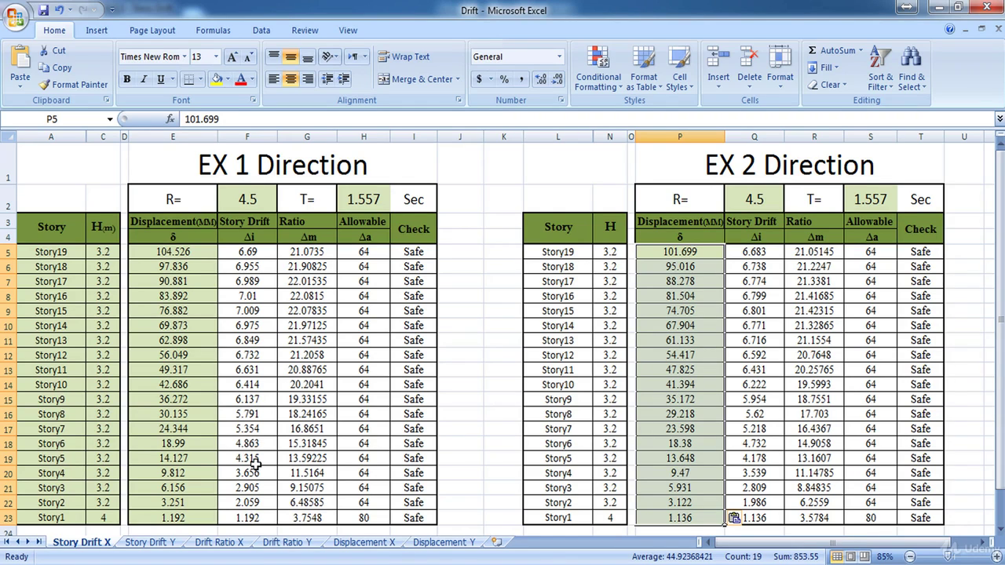
left_click(154, 543)
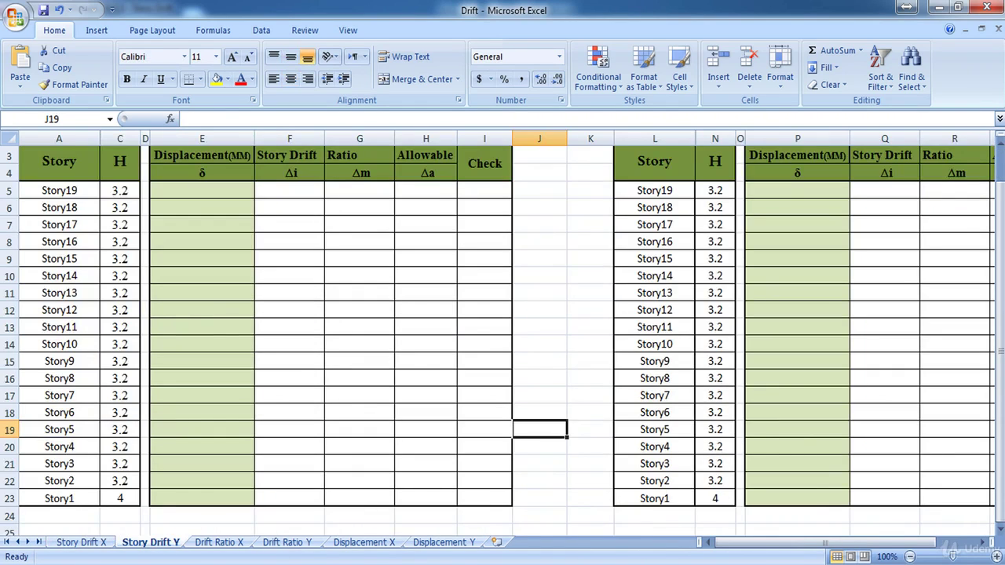
key("alt+Tab")
Step: Filter the table to EY 1 Drift and copy the UY values from Story19 to Story1
right_click(432, 196)
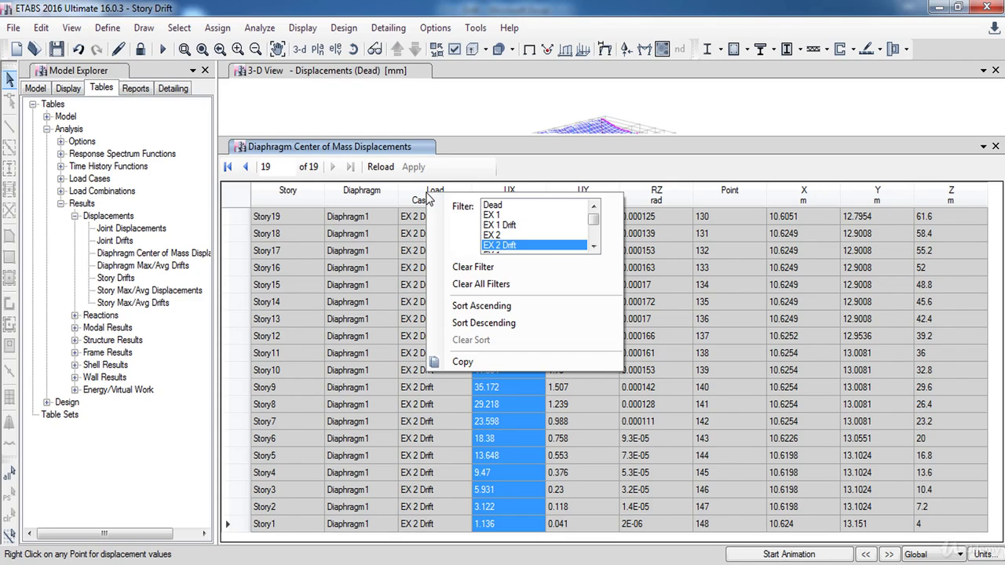
left_click(593, 249)
scroll(593, 250, "down", 4)
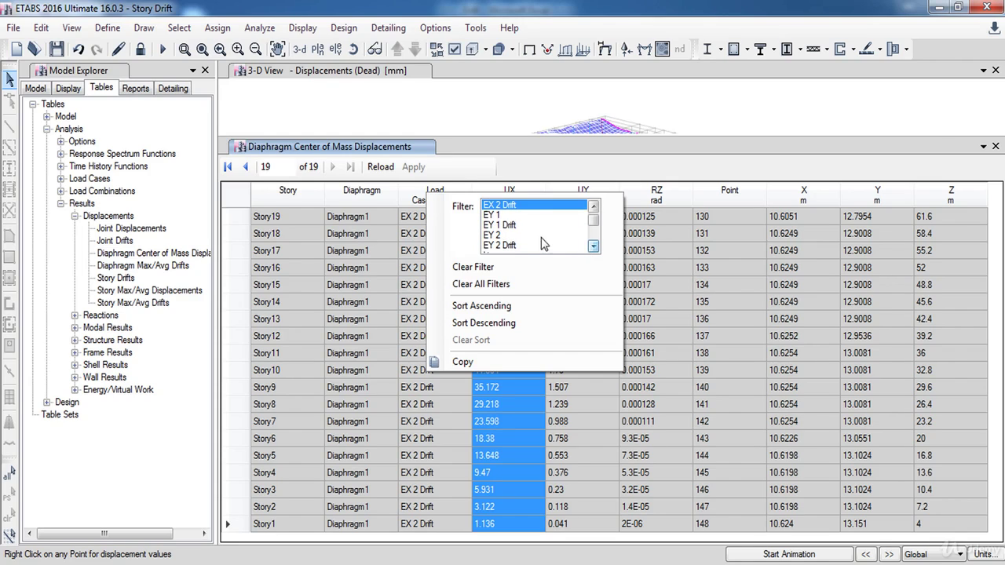
left_click(510, 225)
left_click(547, 171)
left_click_drag(589, 214, 587, 503)
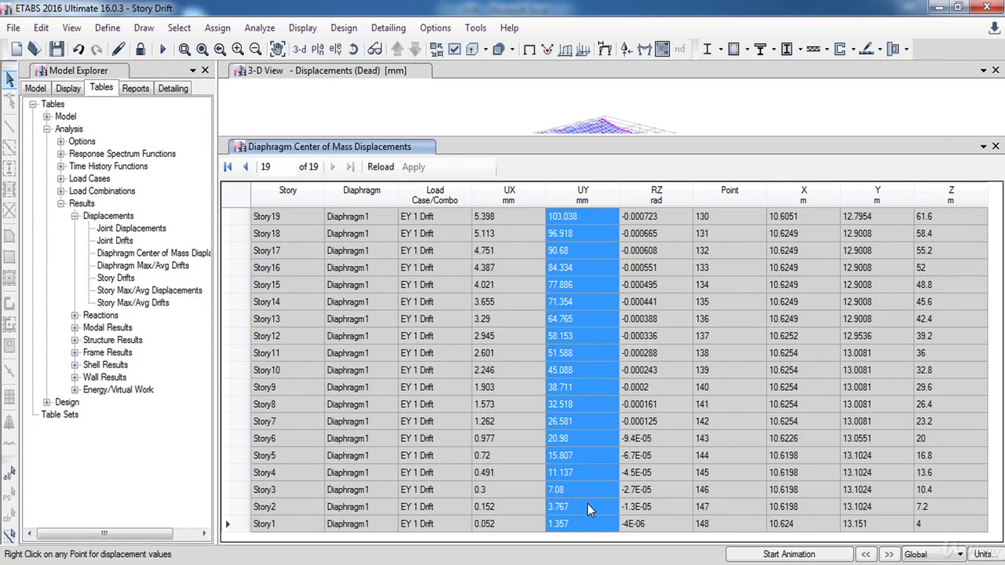
right_click(587, 503)
left_click(609, 530)
Step: Paste the EY 1 UY displacements as Text into Story Drift Y cell E5 (103.038 down to 1.357)
key("alt+Tab")
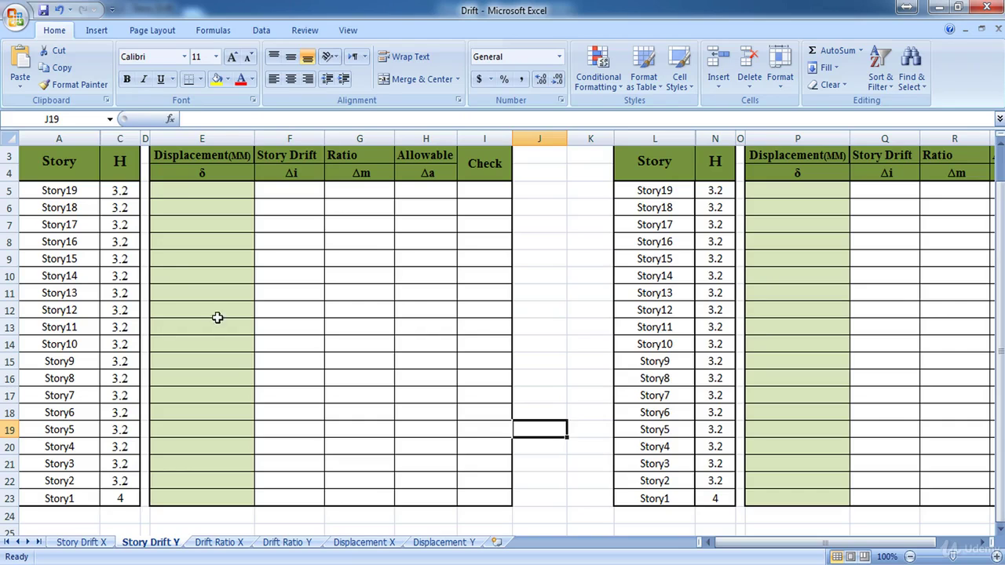
left_click(162, 189)
right_click(163, 189)
left_click(286, 251)
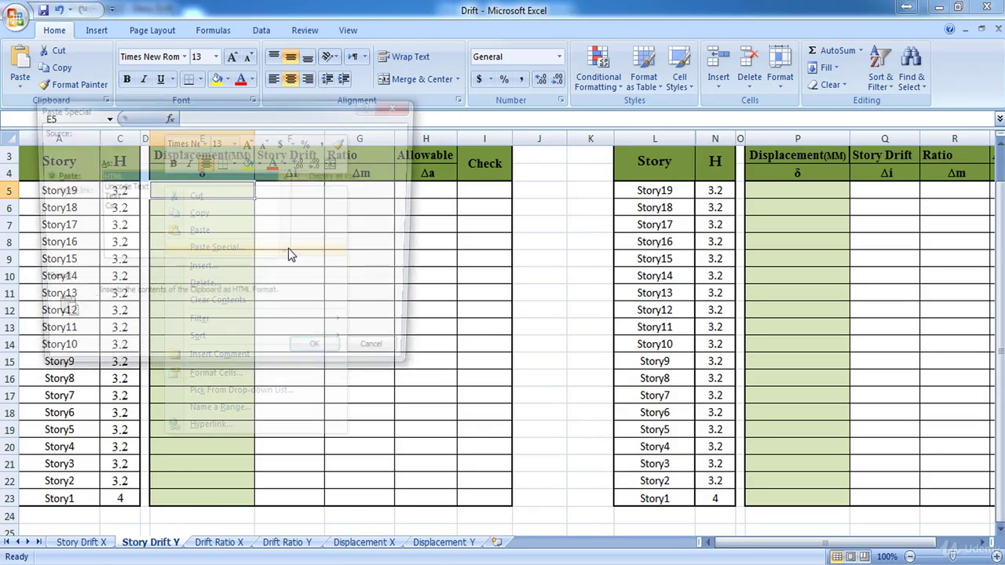
left_click(121, 197)
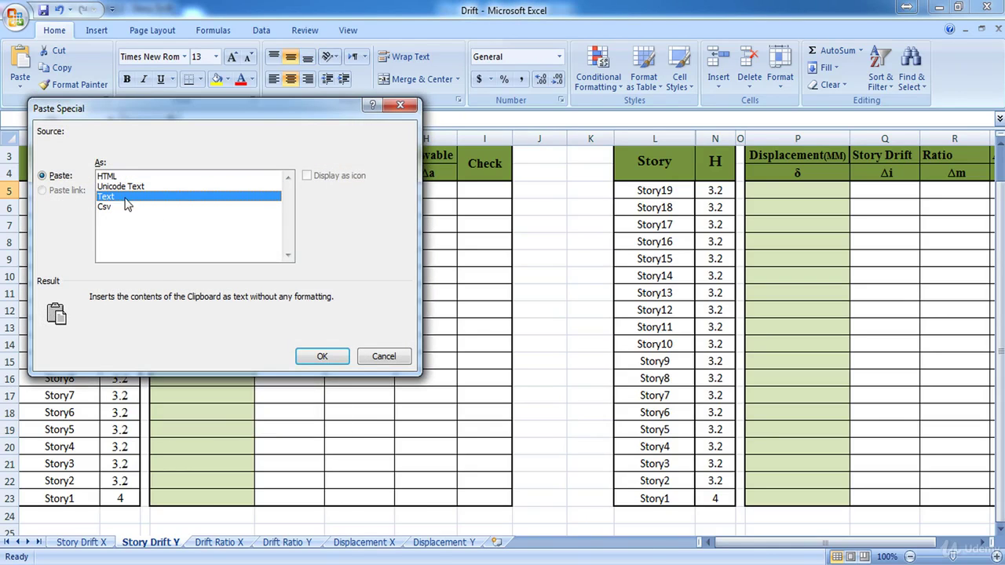
left_click(320, 357)
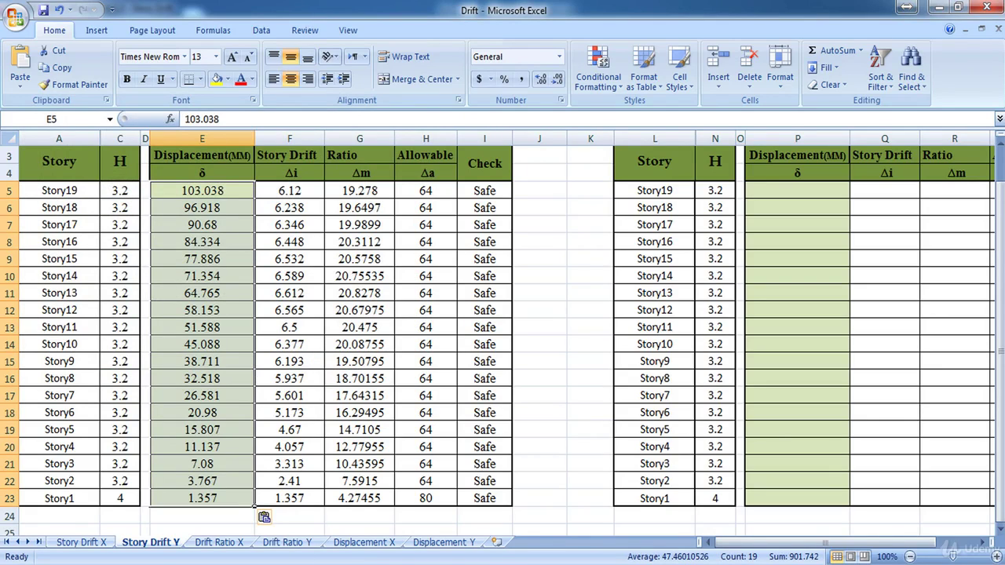
key("alt+Tab")
Step: Filter the ETABS displacement table's Load Case/Combo column to EY 2 Drift
left_click(435, 192)
right_click(434, 192)
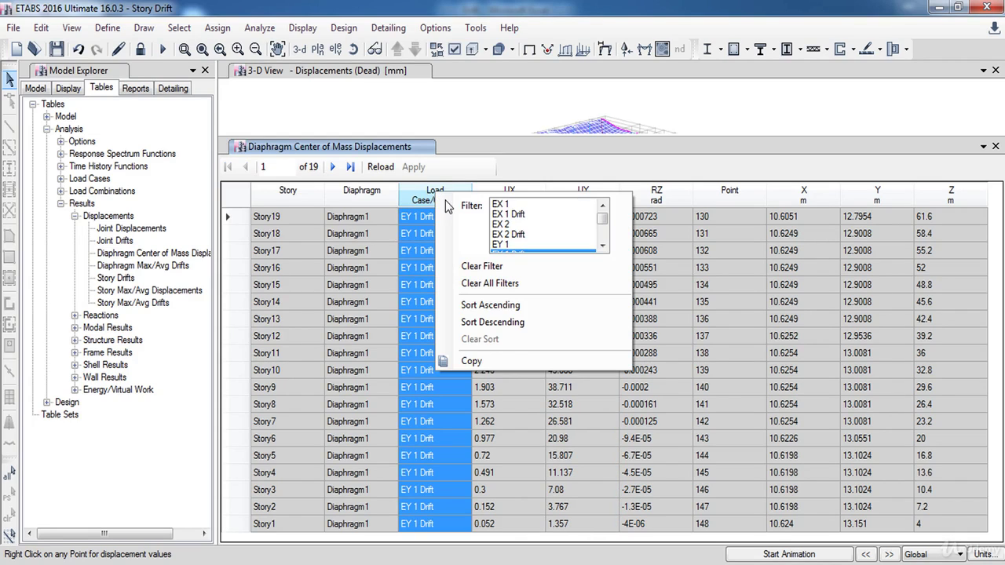
left_click(602, 246)
left_click(602, 246)
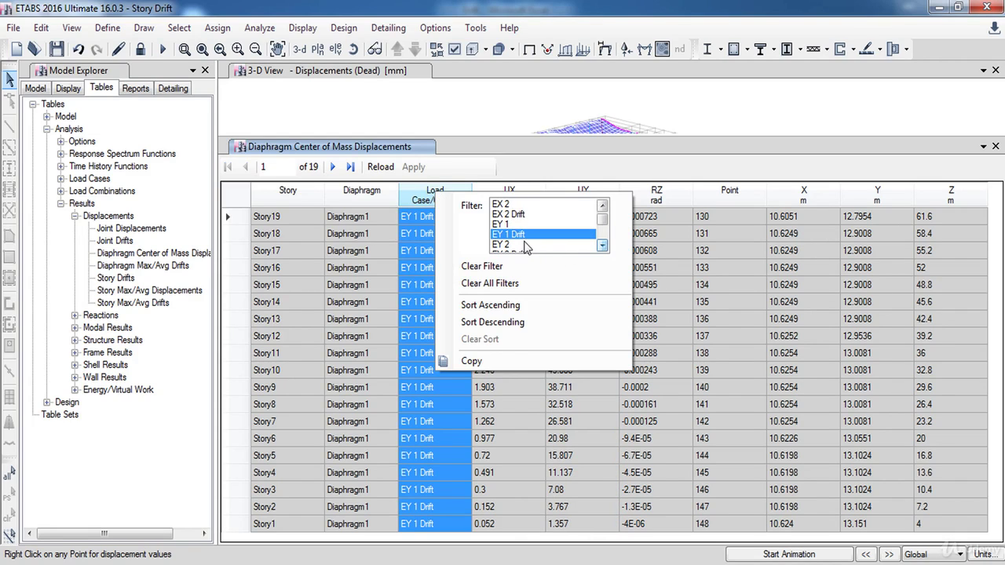
left_click(601, 246)
left_click(543, 244)
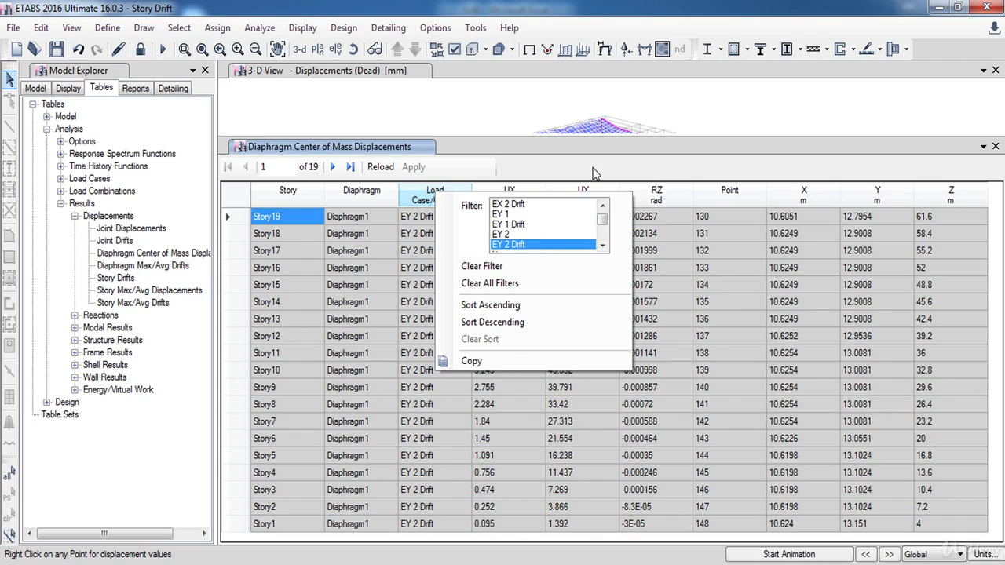
Step: Copy the EY 2 Drift UY values from Story19 down to Story1
left_click_drag(591, 224, 568, 522)
right_click(568, 516)
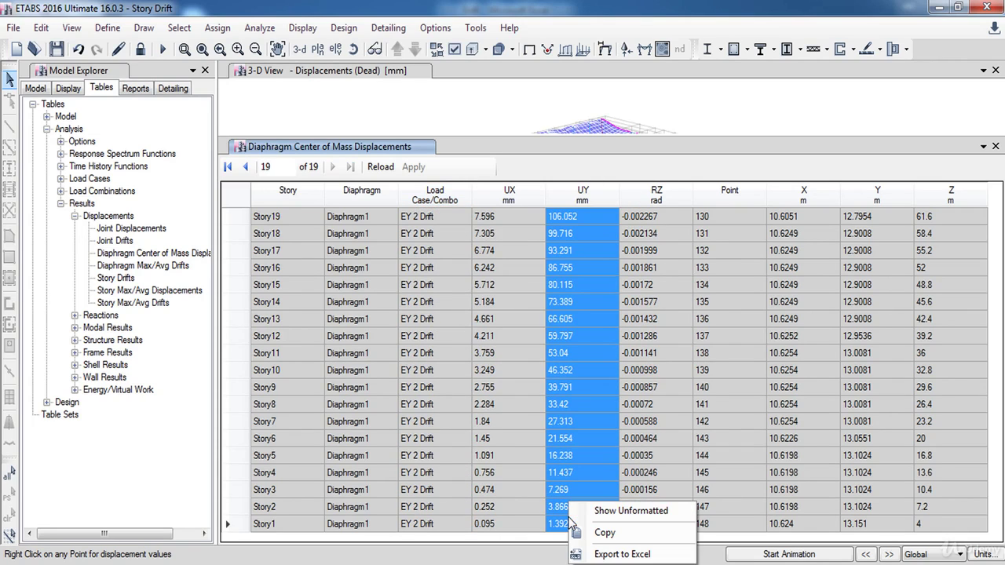
left_click(585, 498)
Step: Paste the EY 2 UY displacements as Text into Story Drift Y cell P5 (106.052 down to 1.392)
key("alt+Tab")
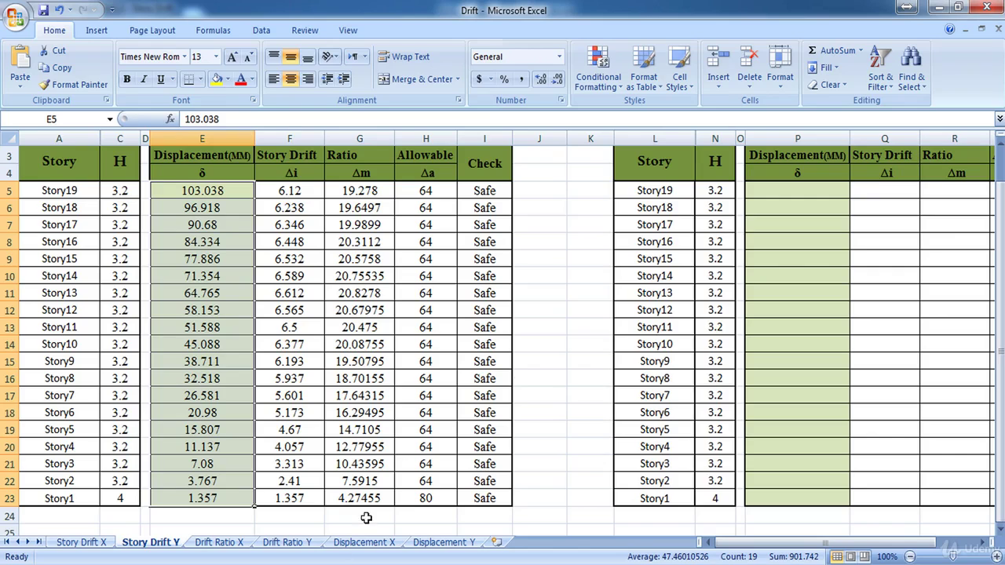
left_click(789, 191)
right_click(790, 192)
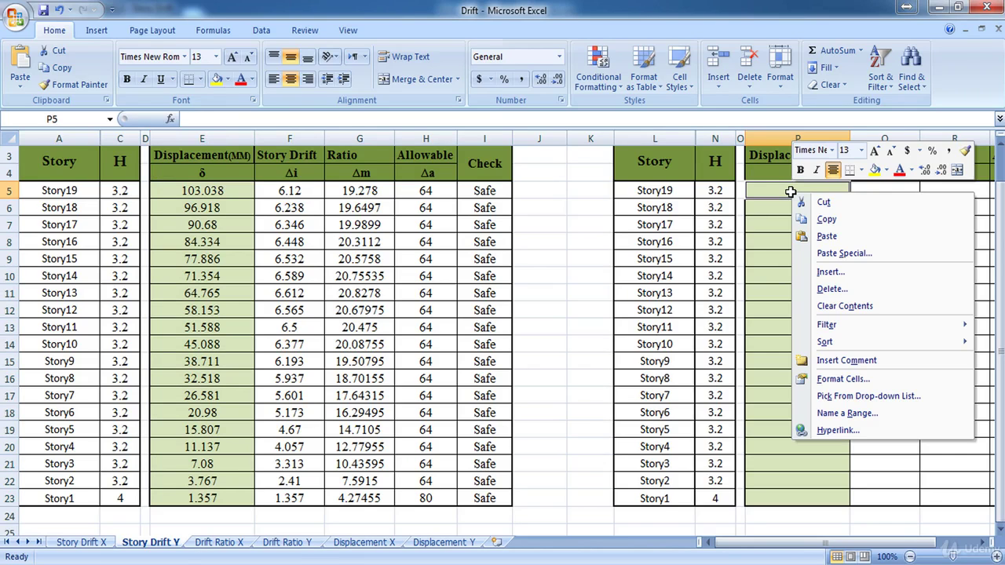
left_click(844, 253)
left_click(692, 211)
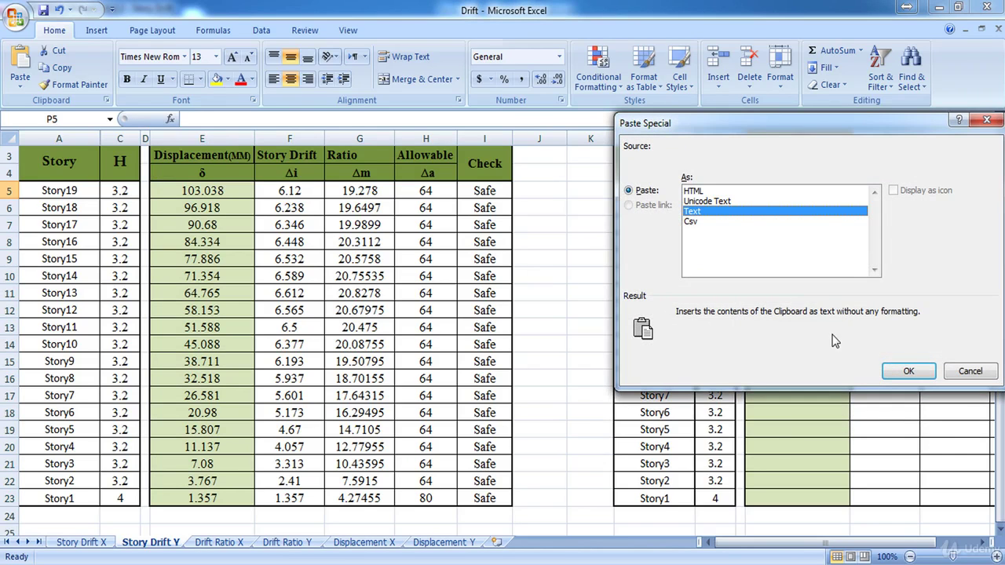
left_click(907, 372)
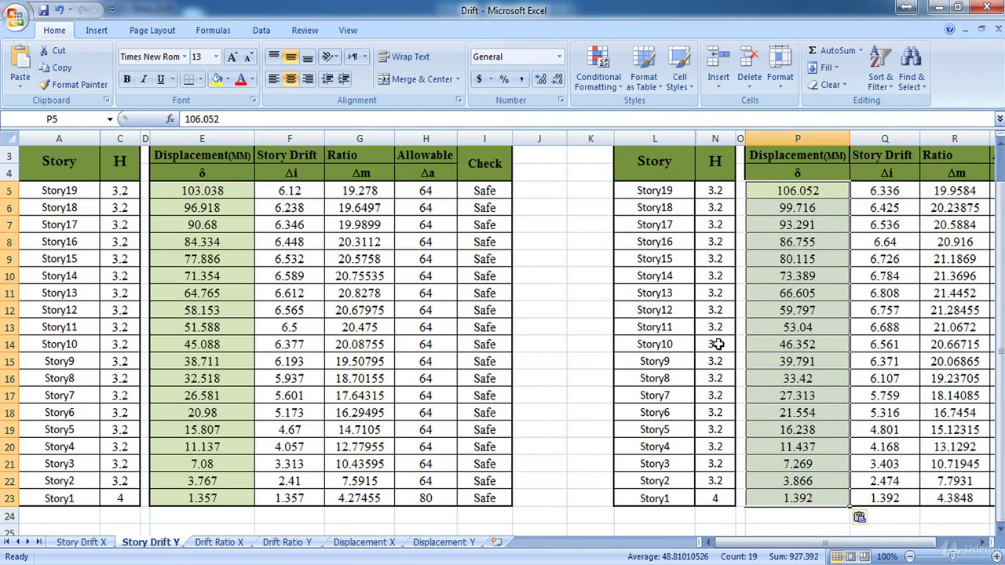
scroll(716, 344, "down", 1, "ctrl")
left_click(914, 269)
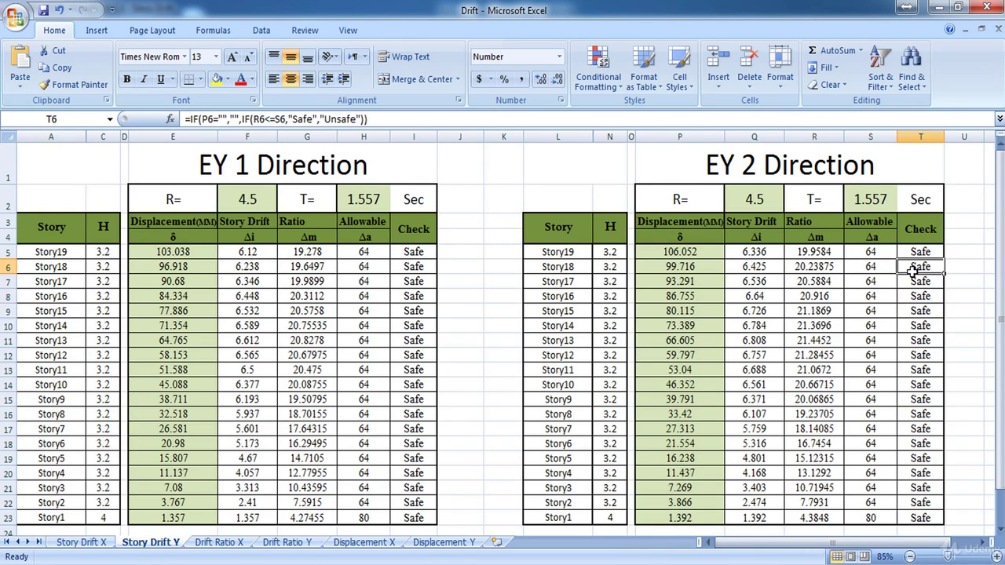
left_click(913, 296)
left_click(923, 328)
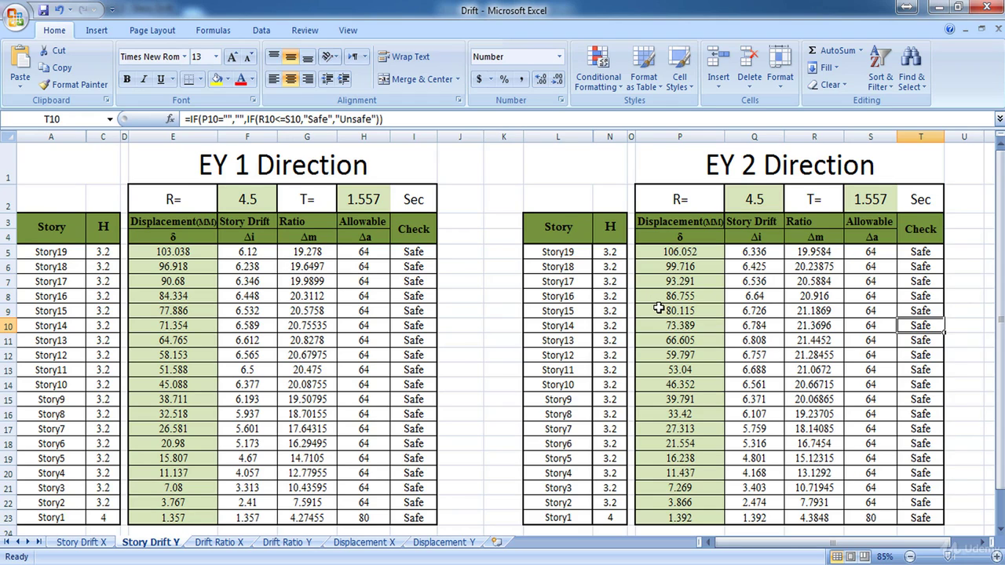
left_click(502, 352)
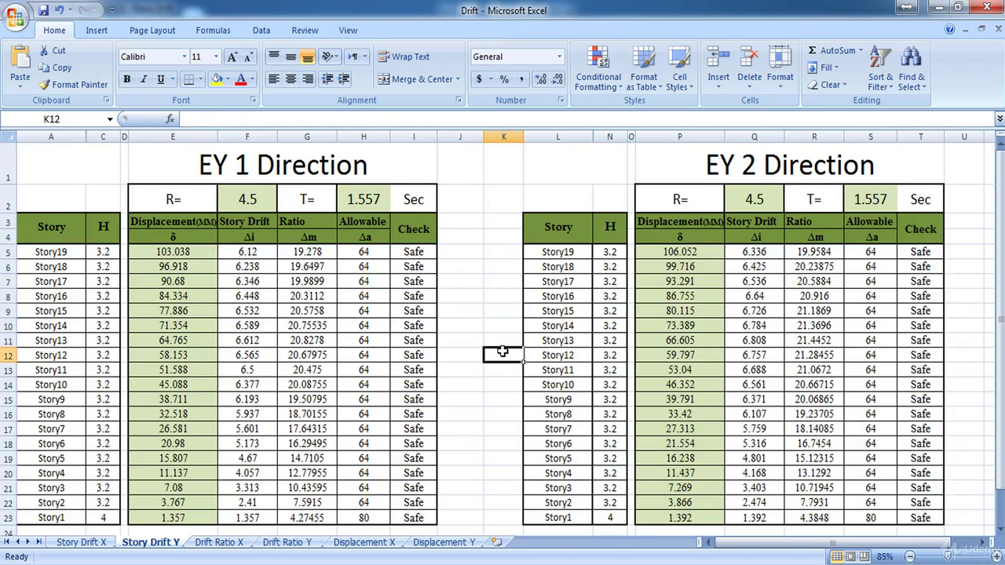
Step: Review the Drift Ratio X sheet, checking the allowable and Story19 drift ratio formulas
left_click(206, 542)
scroll(137, 358, "down", 1)
scroll(137, 357, "up", 1)
scroll(138, 358, "down", 1)
scroll(149, 350, "up", 1)
scroll(327, 281, "down", 1)
scroll(328, 283, "up", 1)
left_click(327, 285)
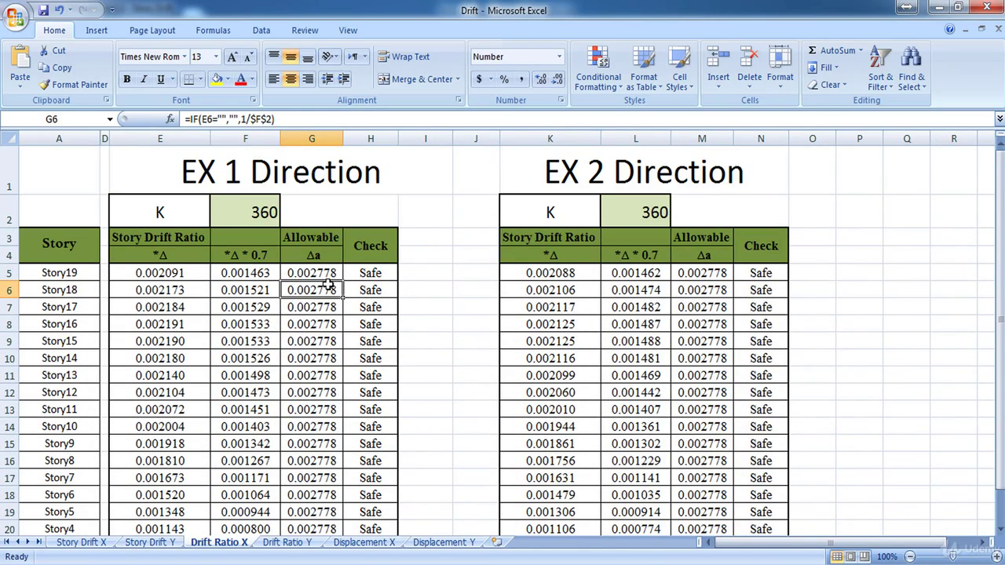
left_click(202, 274)
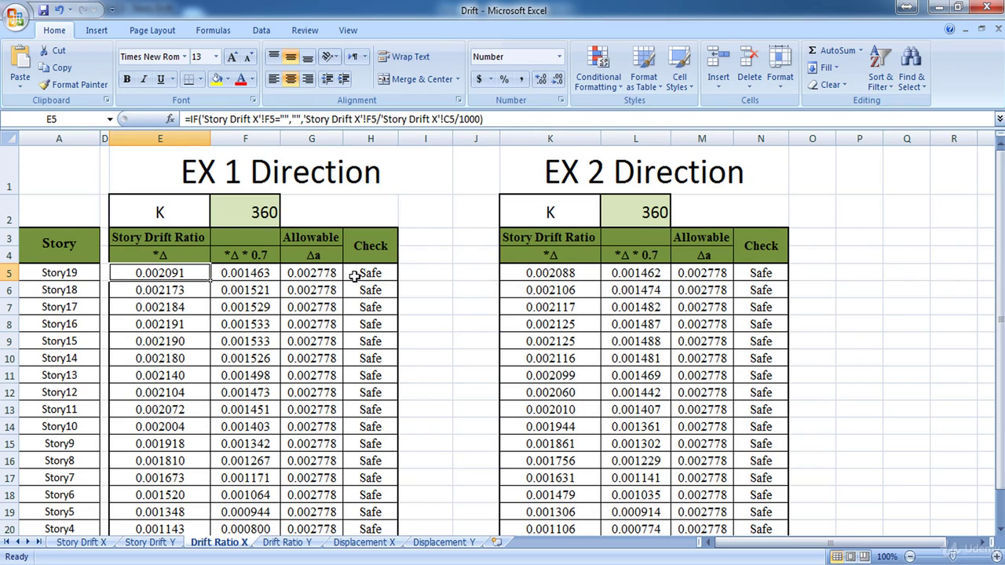
Step: Confirm the Drift Ratio Y sheet reads Safe, then move to Displacement X
left_click(280, 554)
scroll(376, 378, "down", 1)
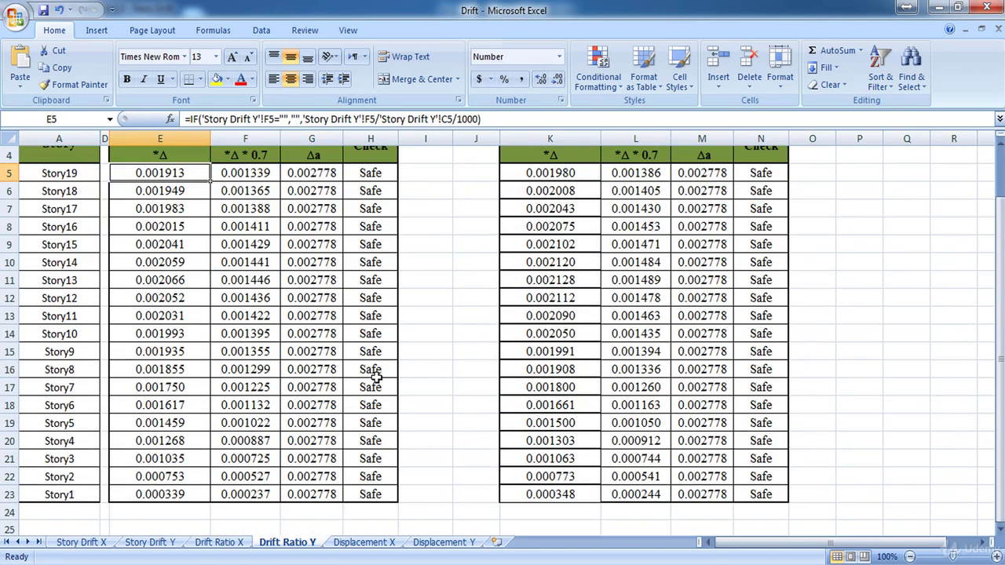
left_click(369, 543)
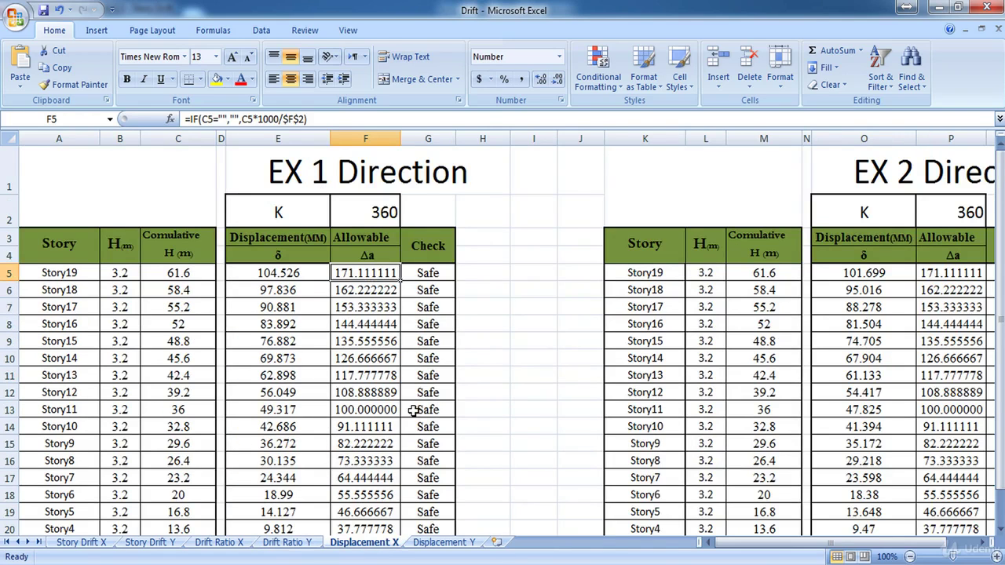
Step: Check Displacement X reads Safe and its C7 cumulative height formula, then view Displacement Y
scroll(348, 386, "down", 1, "ctrl")
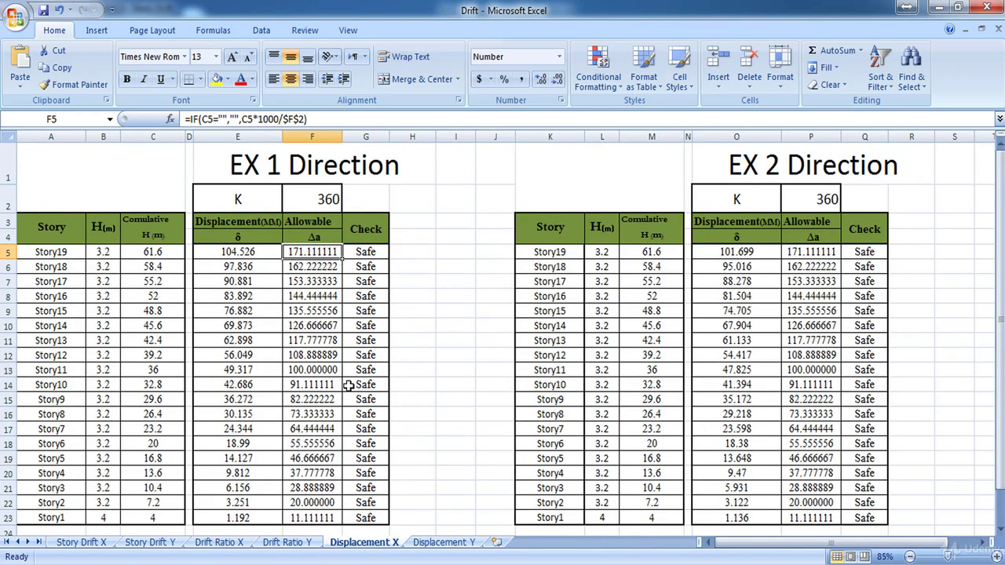
left_click(162, 281)
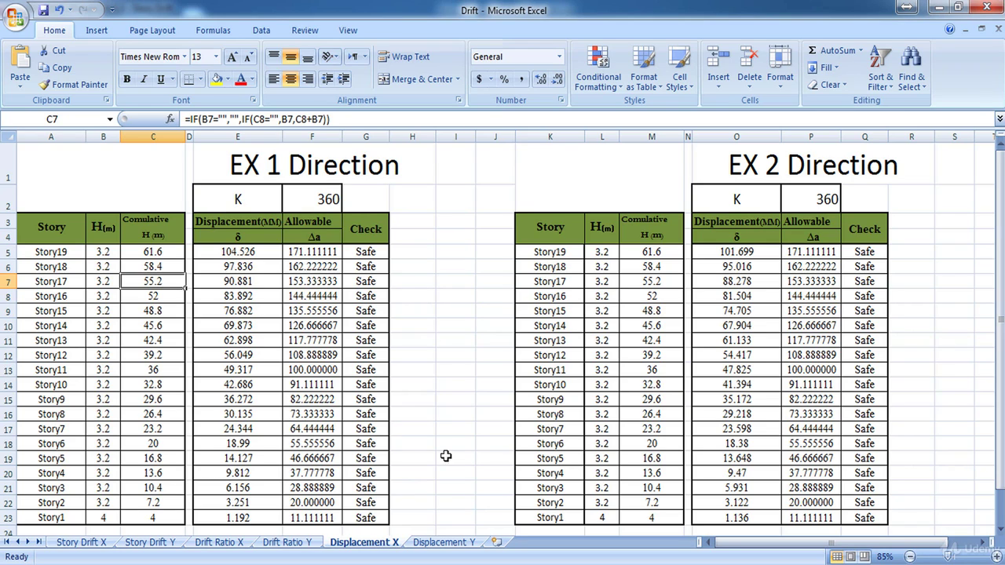
left_click(443, 544)
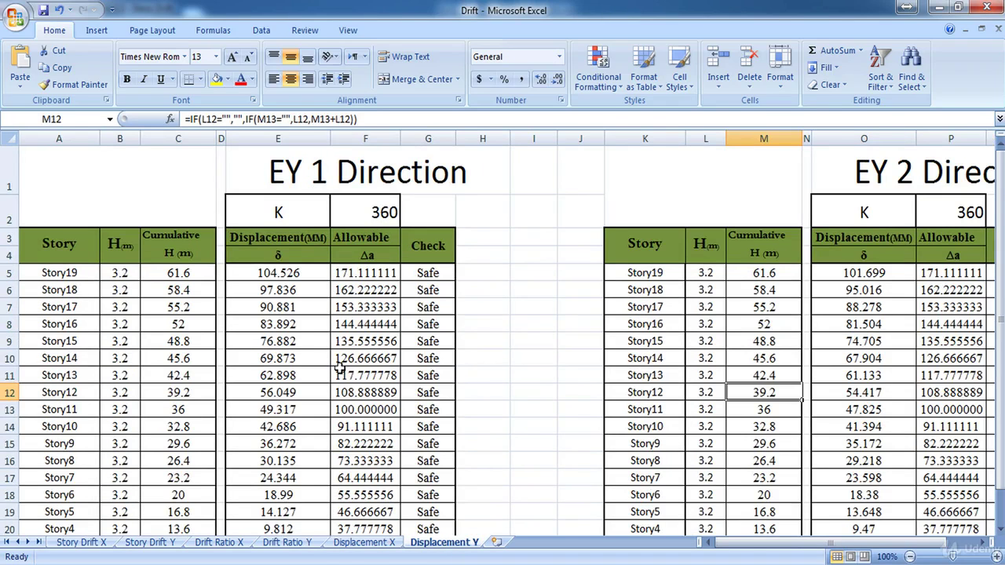